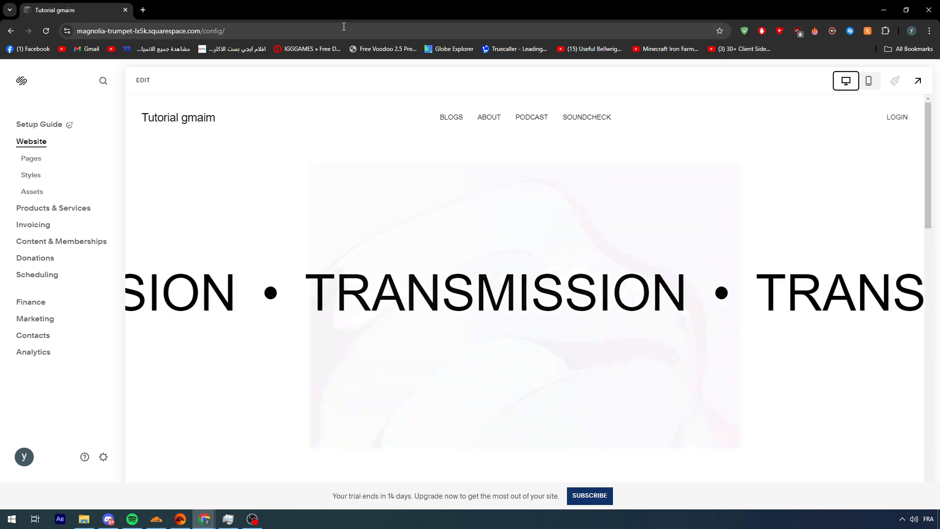
# - Look through the home page preview from the header navigation down to the footer
pyautogui.scroll(-10, 428, 197)
pyautogui.scroll(-4, 456, 164)
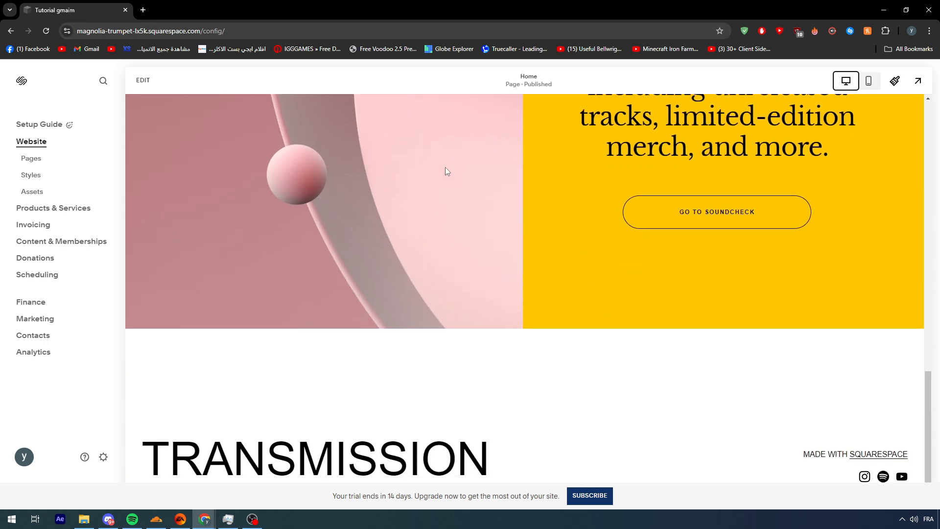
pyautogui.scroll(15, 490, 156)
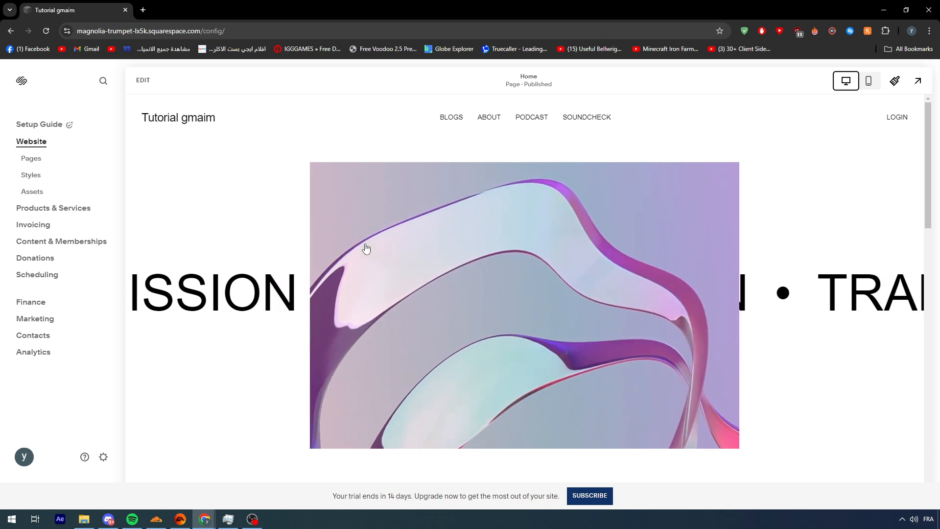
pyautogui.scroll(-15, 367, 249)
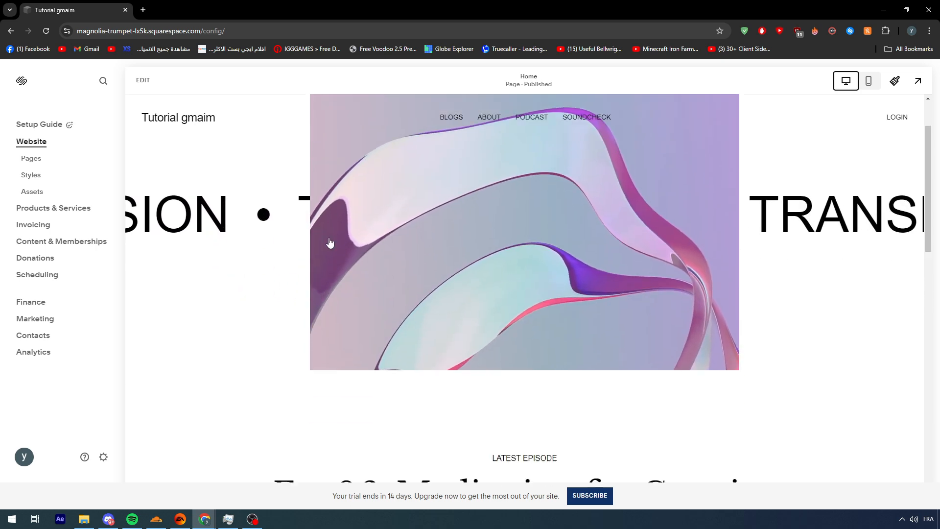
pyautogui.scroll(3, 448, 279)
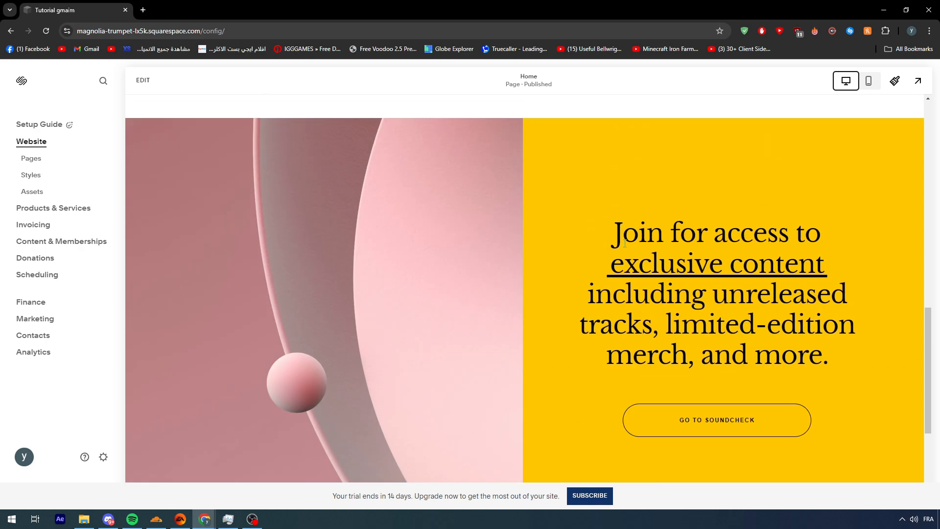
pyautogui.scroll(-6, 460, 285)
pyautogui.scroll(5, 764, 210)
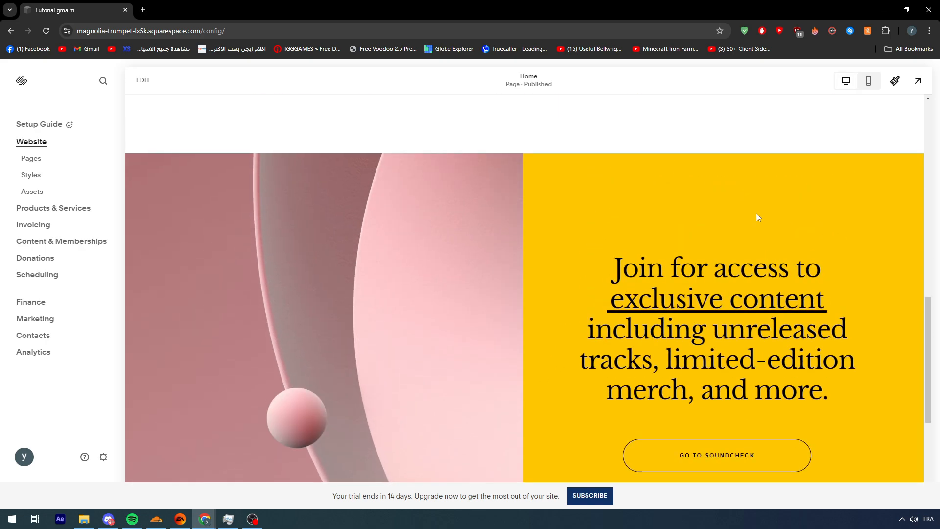
pyautogui.scroll(-4, 756, 213)
pyautogui.scroll(4, 695, 245)
pyautogui.scroll(-4, 666, 275)
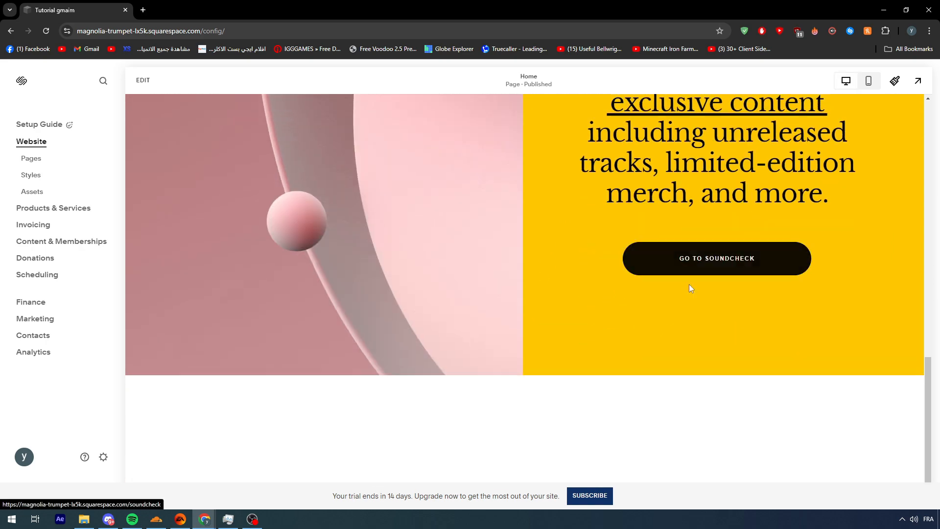
pyautogui.scroll(-1, 735, 264)
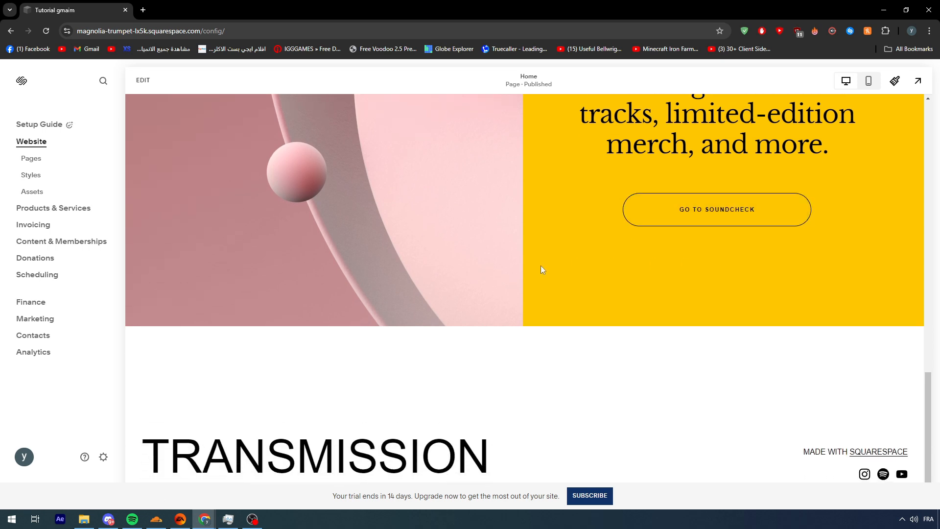
pyautogui.scroll(8, 541, 264)
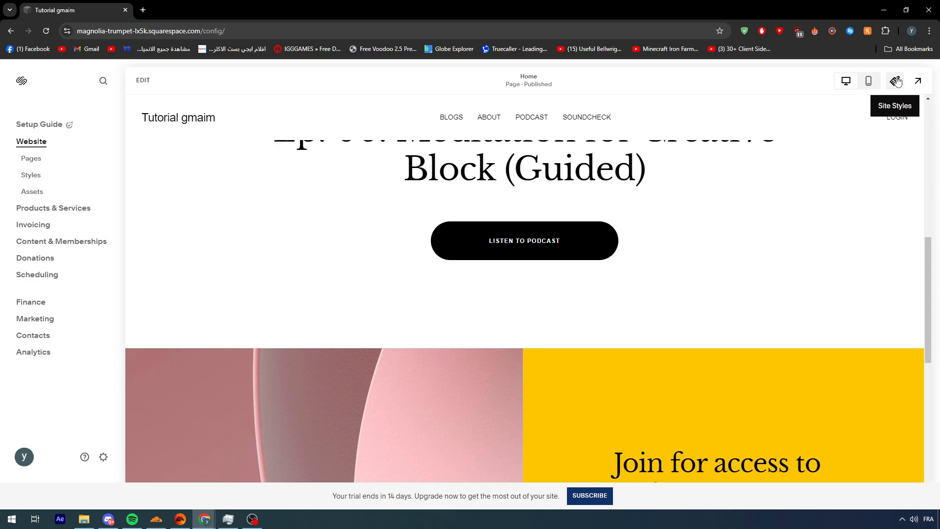
pyautogui.scroll(10, 776, 248)
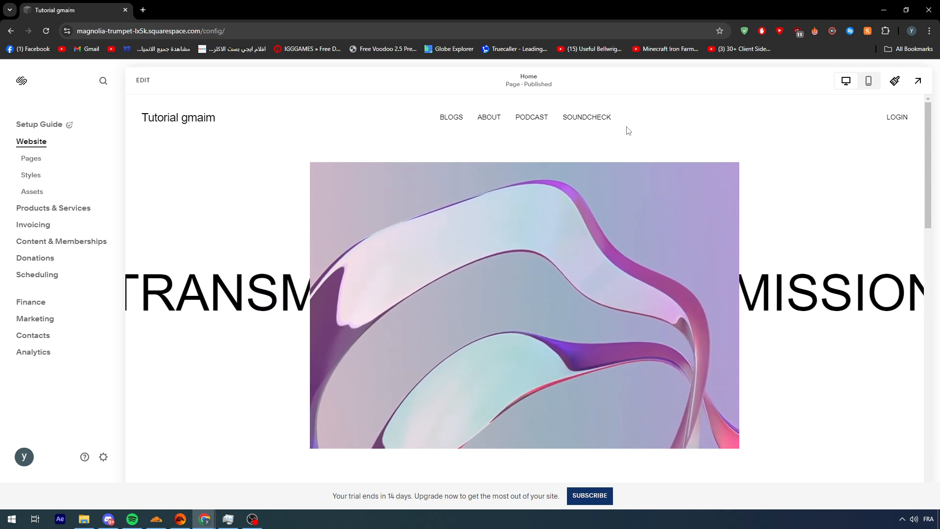
pyautogui.moveTo(628, 130); pyautogui.dragTo(548, 132)
pyautogui.scroll(-5, 535, 197)
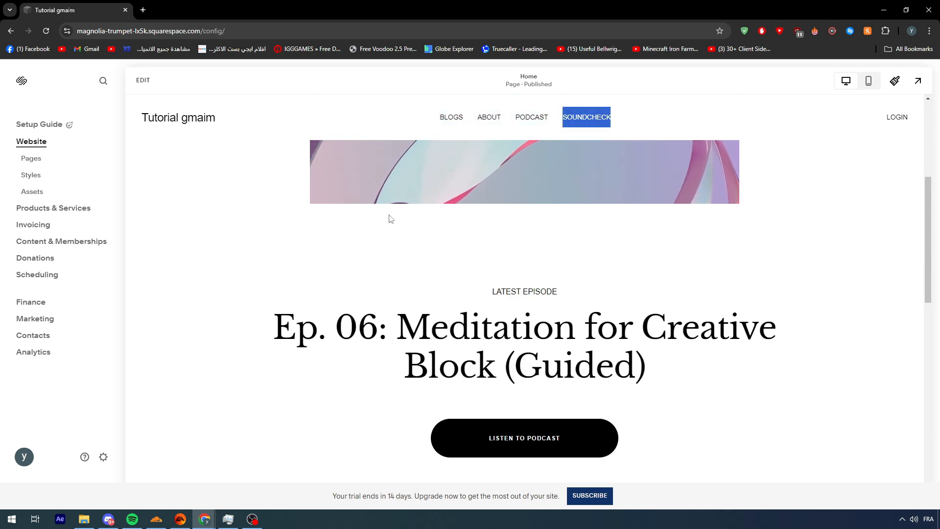
pyautogui.scroll(5, 401, 216)
# - Open the site-wide animation settings under the miscellaneous site styles
pyautogui.click(894, 81)
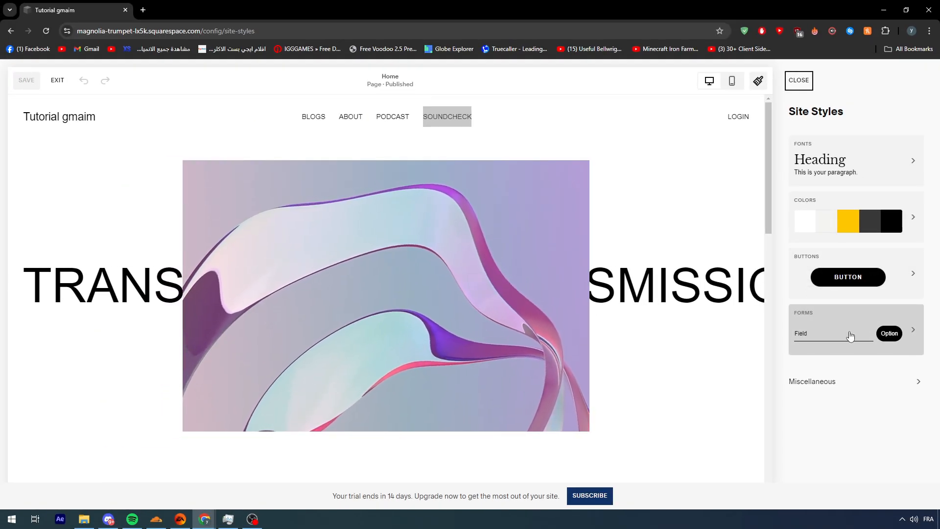
pyautogui.click(861, 384)
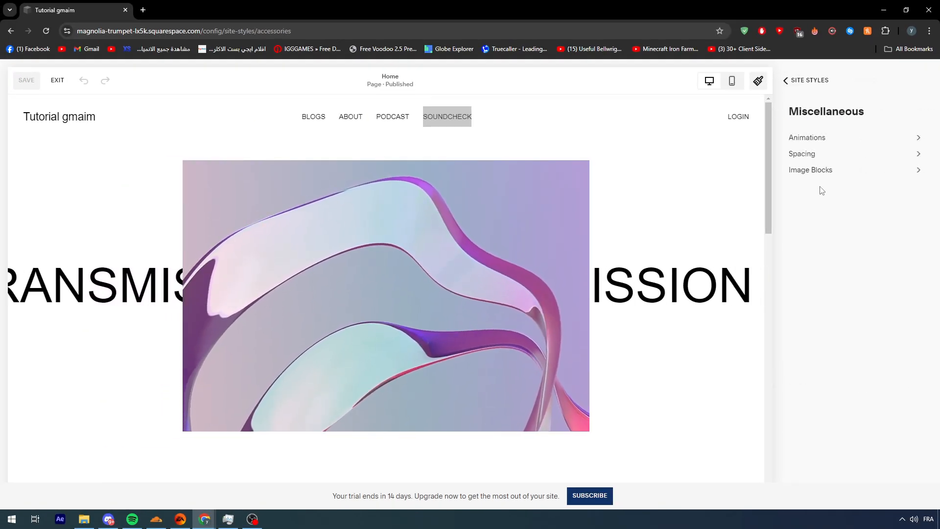
pyautogui.click(825, 139)
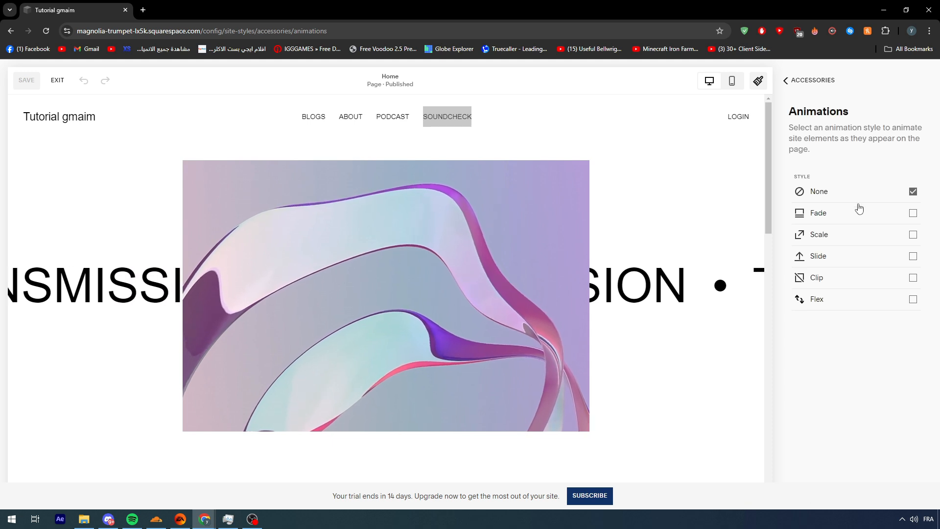
# - Try out the Fade, Scale, Slide, Clip and Flex animation styles on the home page
pyautogui.click(899, 221)
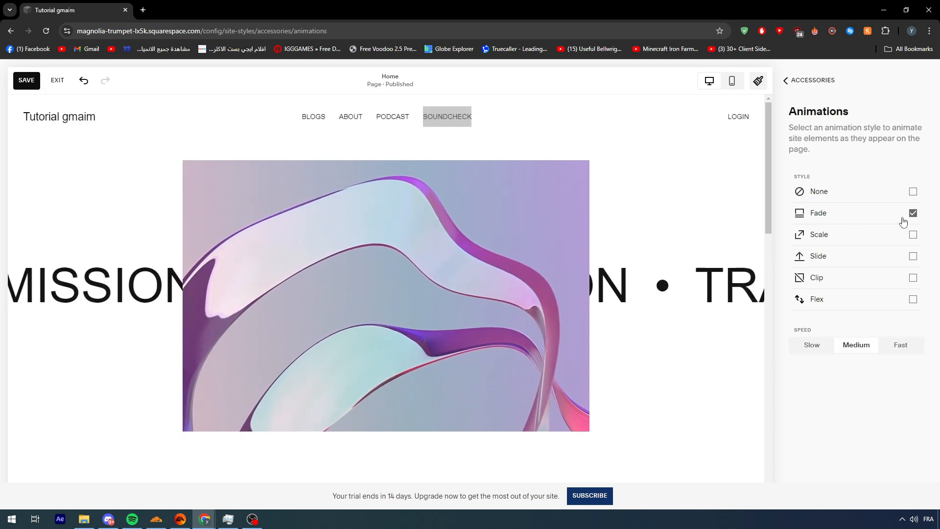
pyautogui.click(898, 242)
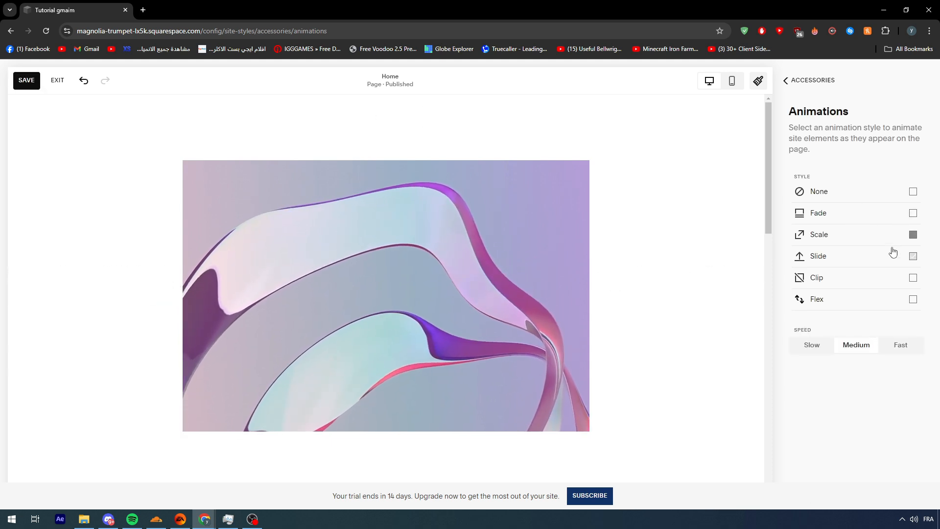
pyautogui.scroll(-5, 710, 230)
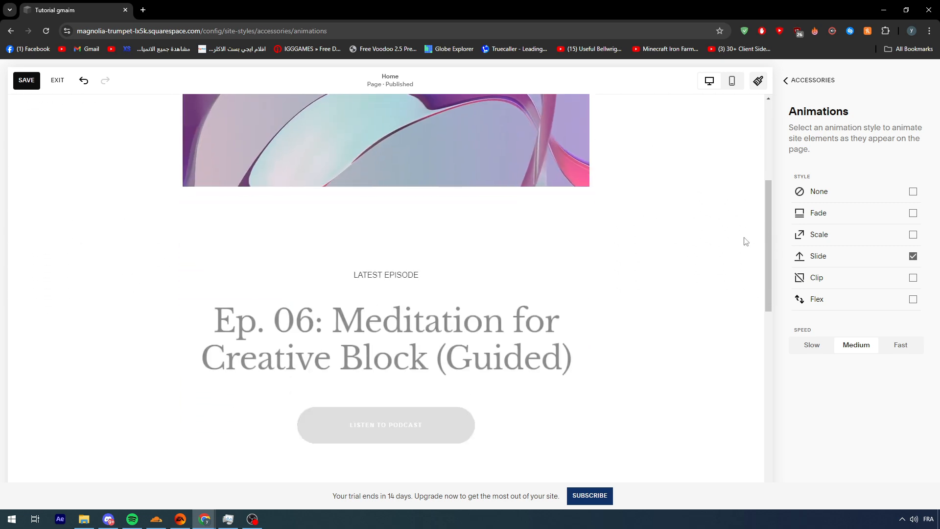
pyautogui.click(813, 277)
pyautogui.scroll(-5, 664, 247)
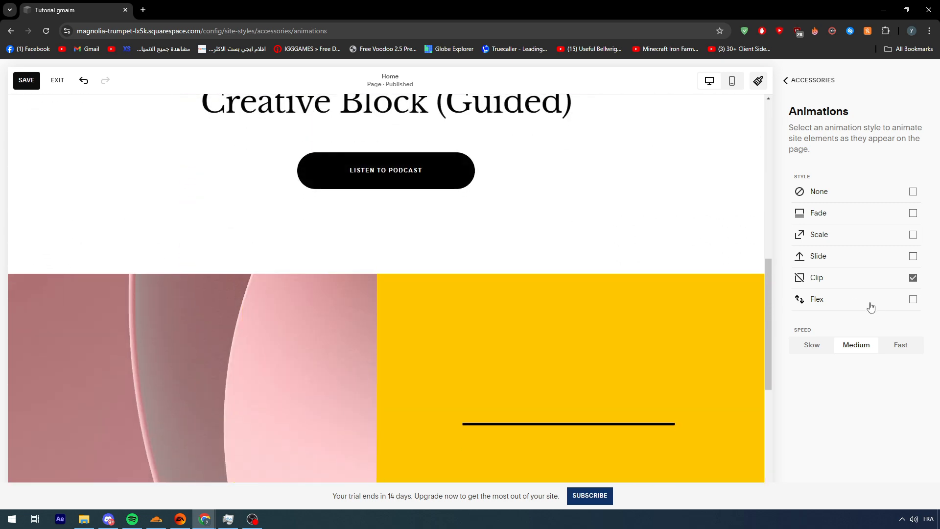
pyautogui.click(866, 302)
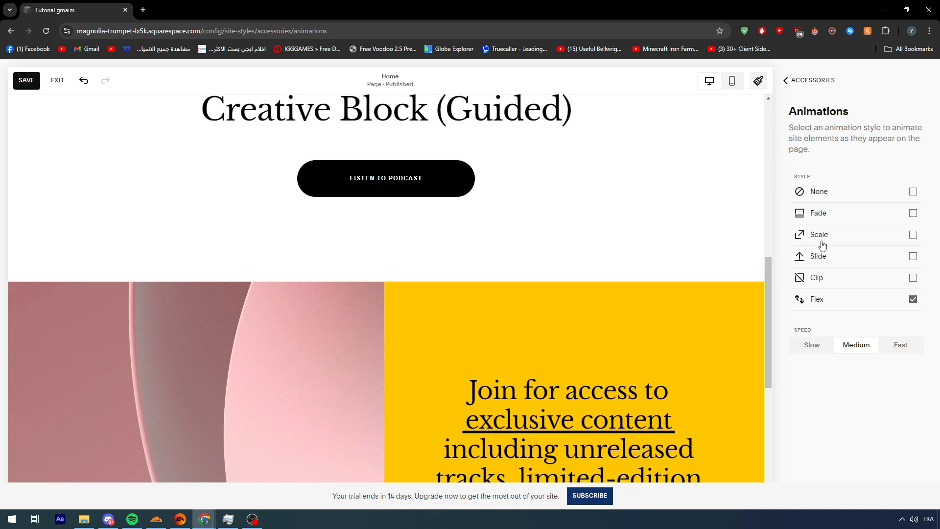
pyautogui.click(822, 243)
pyautogui.scroll(-1, 592, 237)
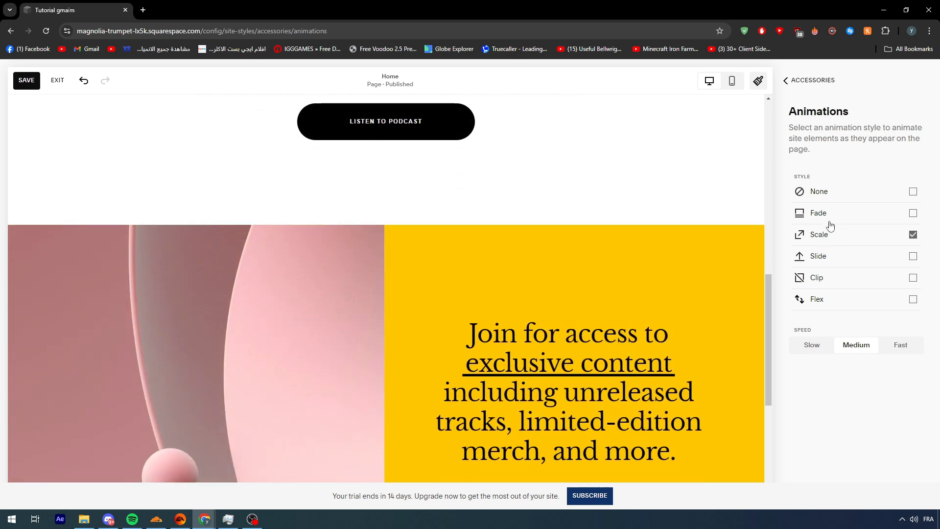
pyautogui.click(825, 223)
# - Set the site animation style to Flex with Slow speed and close the site styles
pyautogui.click(835, 299)
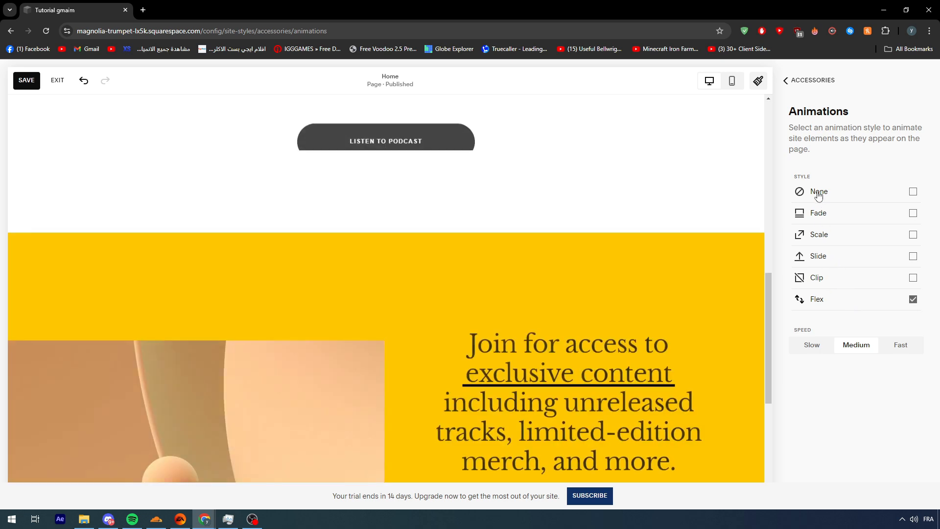
pyautogui.scroll(10, 590, 213)
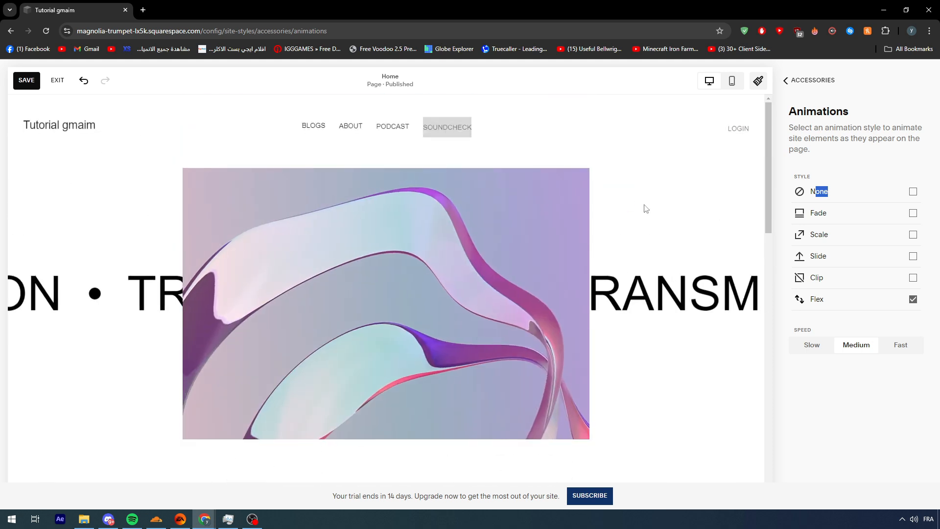
pyautogui.click(811, 345)
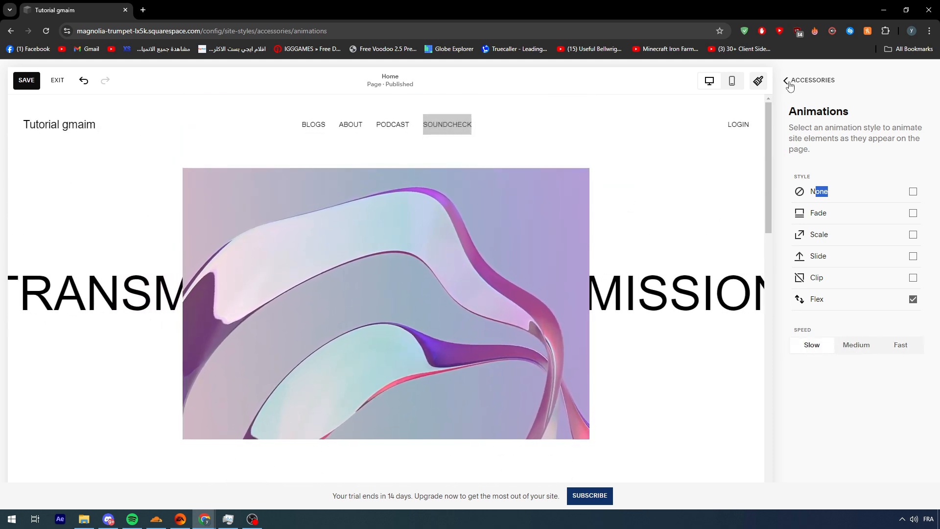
pyautogui.click(787, 82)
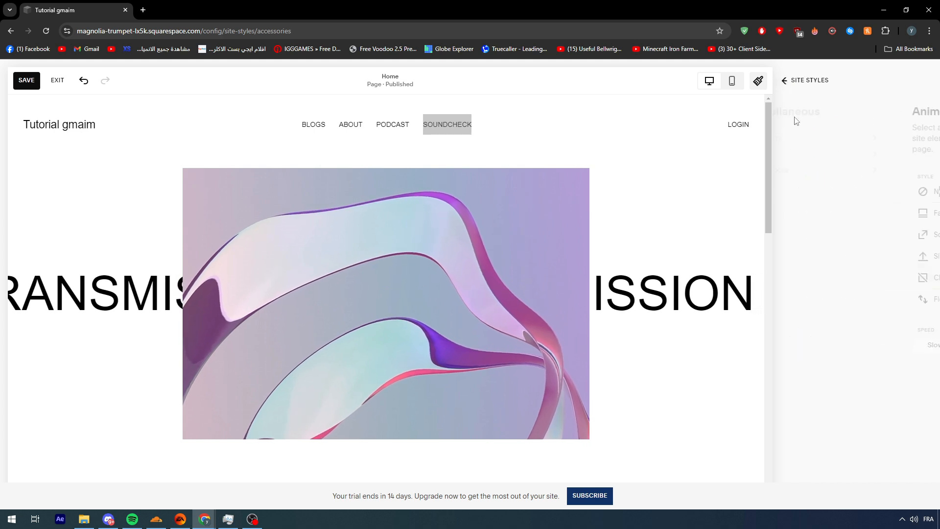
pyautogui.click(789, 85)
pyautogui.click(758, 81)
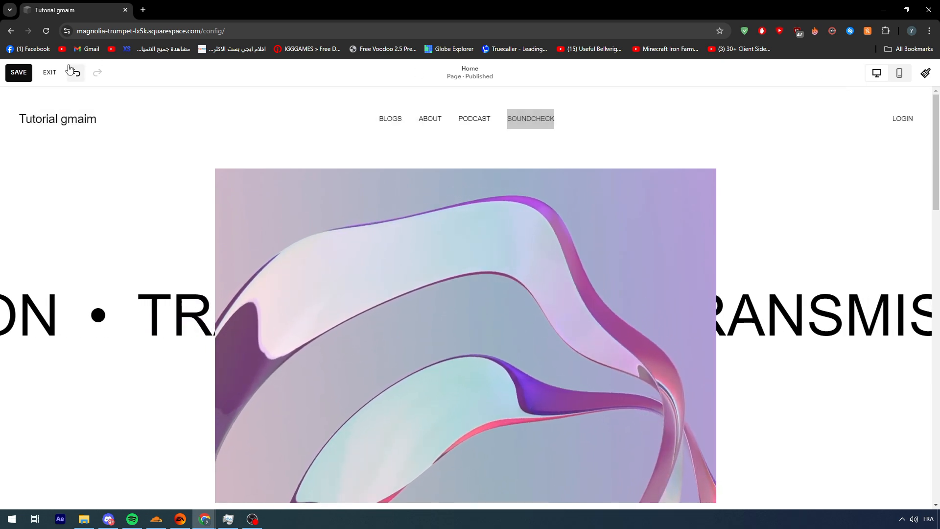
# - Exit the page editor and reopen the home page for editing
pyautogui.click(50, 72)
pyautogui.click(181, 145)
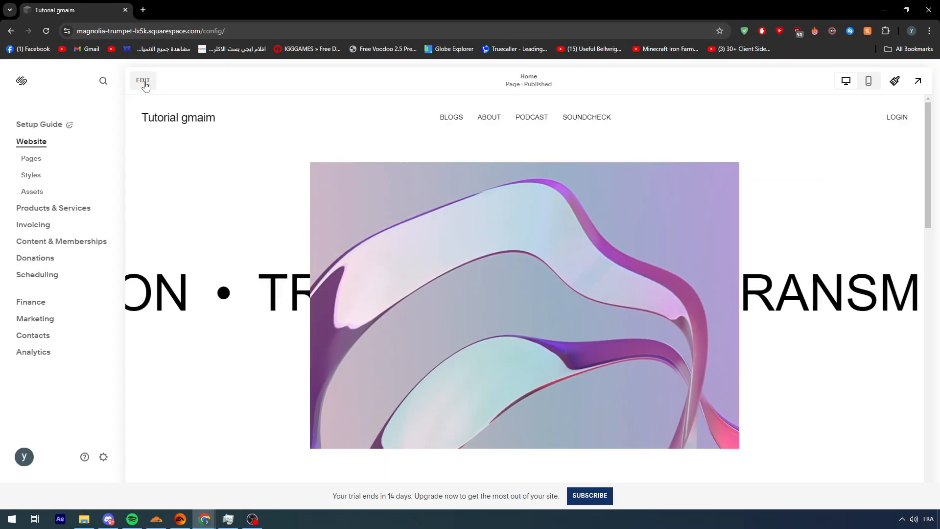
pyautogui.click(144, 81)
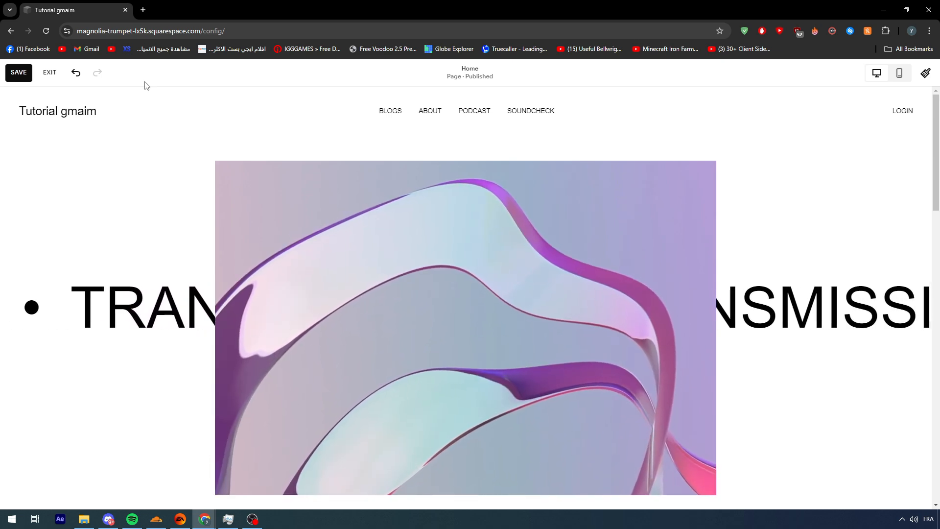
# - Delete the "Made with Squarespace" text block from the site footer
pyautogui.scroll(-4, 273, 174)
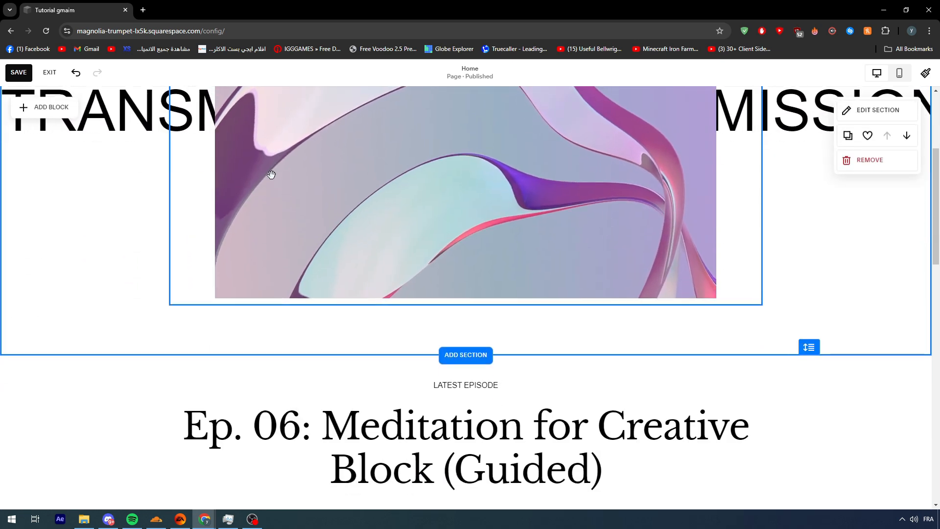
pyautogui.scroll(-10, 271, 175)
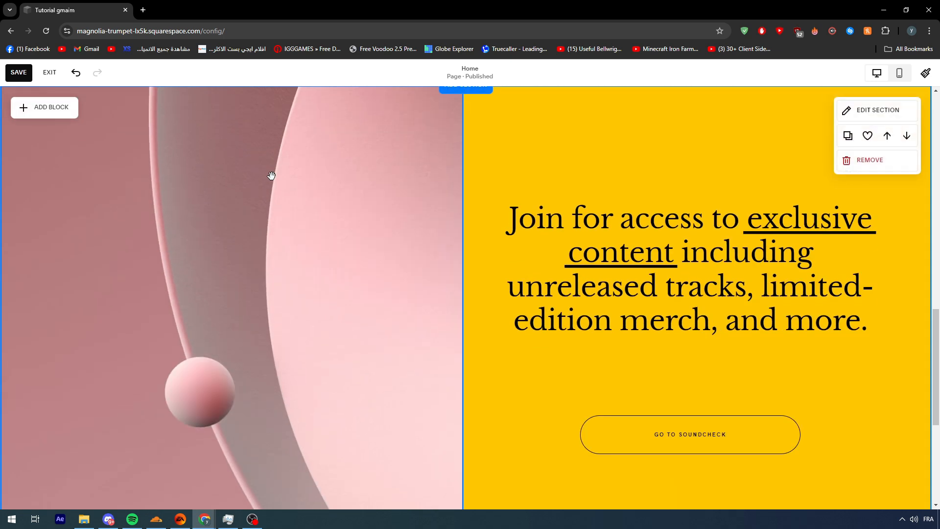
pyautogui.scroll(-5, 271, 176)
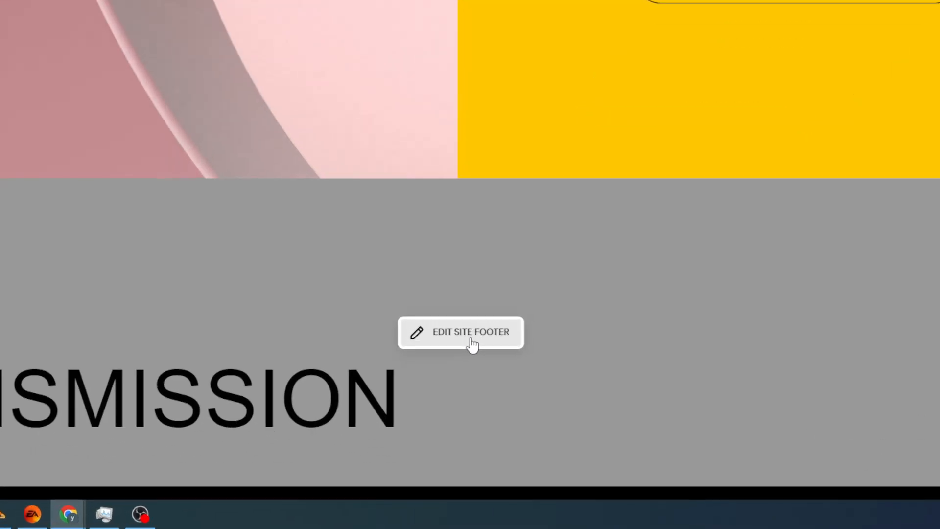
pyautogui.click(469, 399)
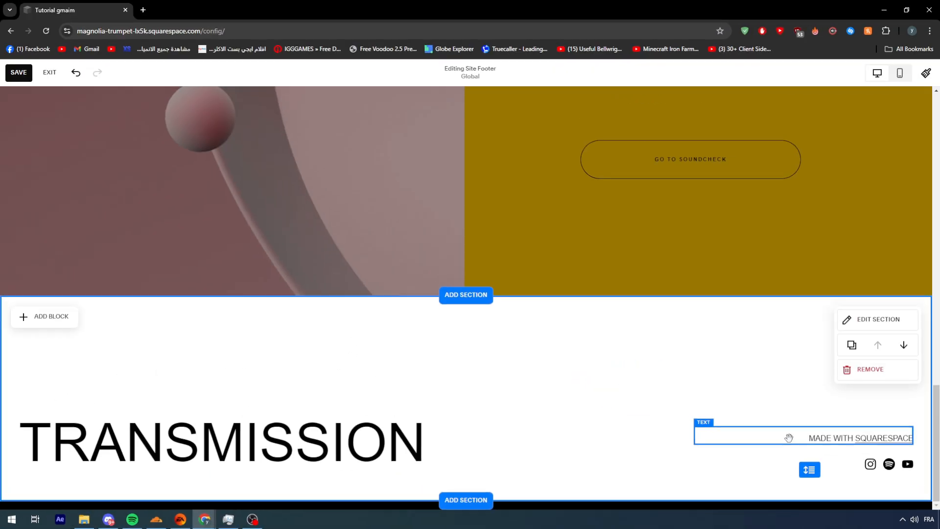
pyautogui.click(788, 438)
pyautogui.click(806, 405)
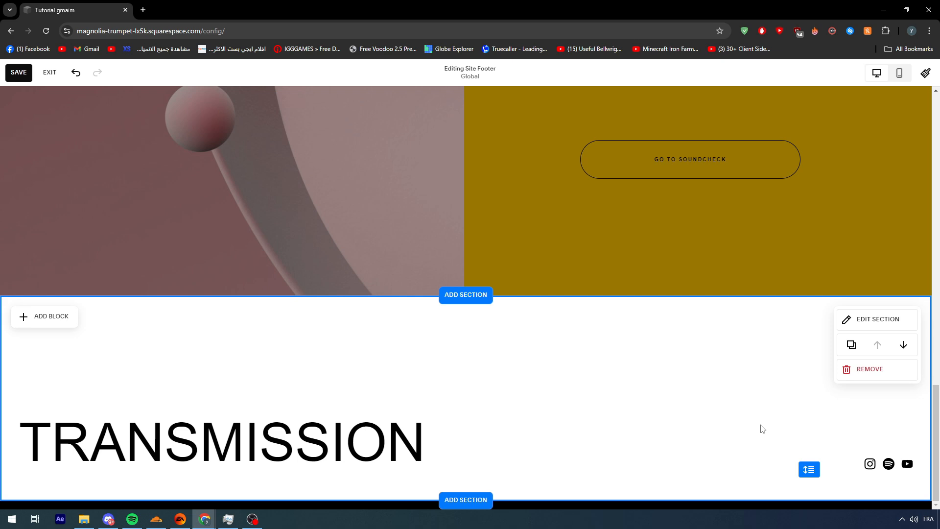
# - Switch from footer editing back to editing the home page and review its sections
pyautogui.scroll(10, 535, 280)
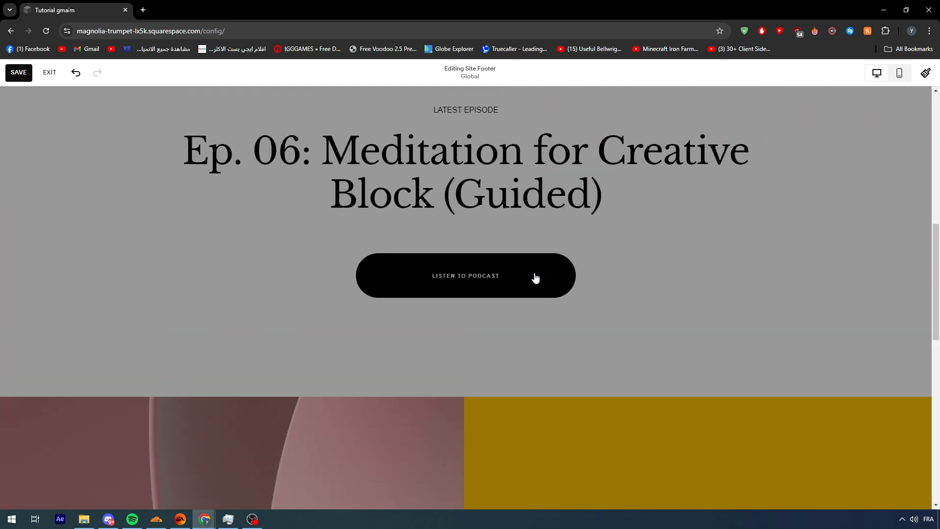
pyautogui.click(619, 288)
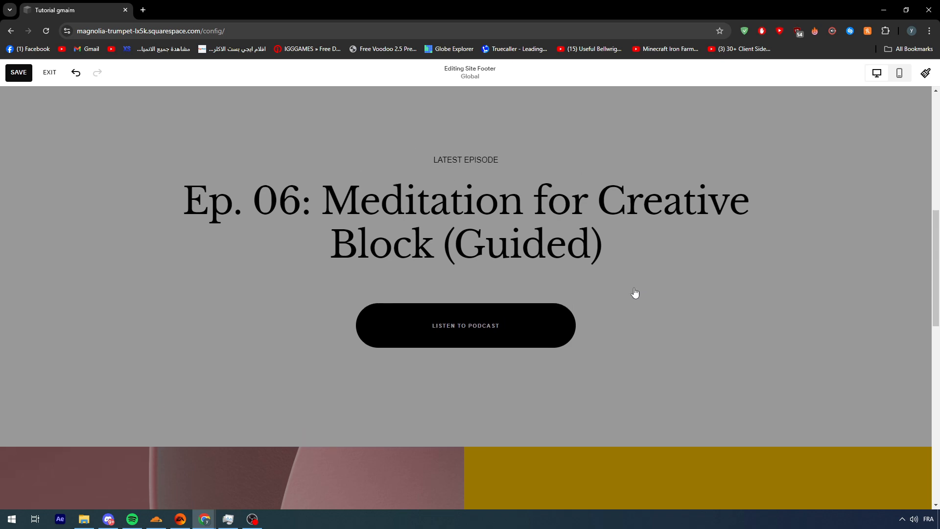
pyautogui.scroll(10, 629, 290)
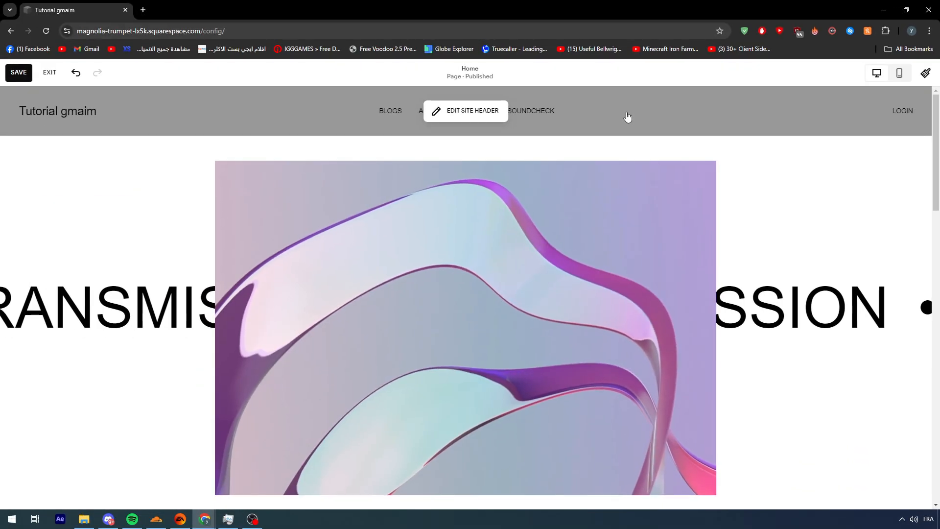
pyautogui.scroll(-10, 703, 190)
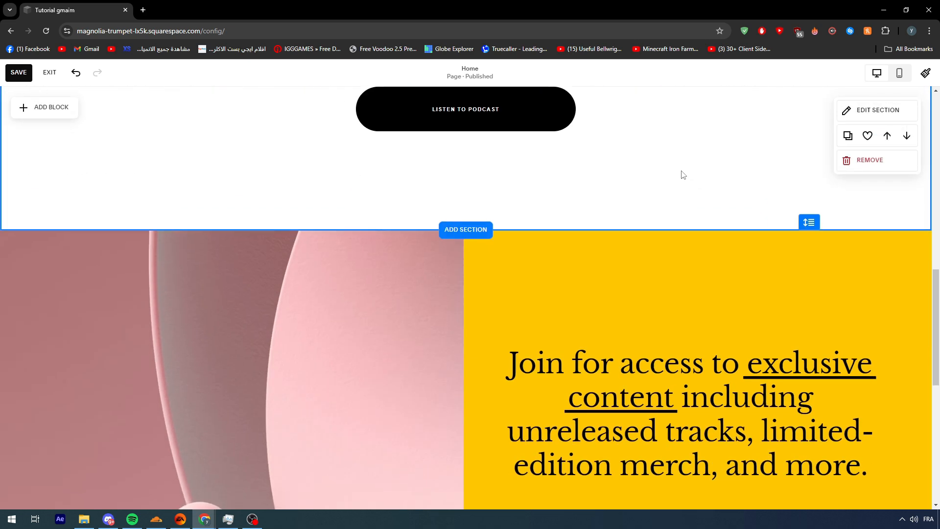
# - Switch to editing the site header and open the settings of the site title and logo
pyautogui.scroll(-8, 680, 172)
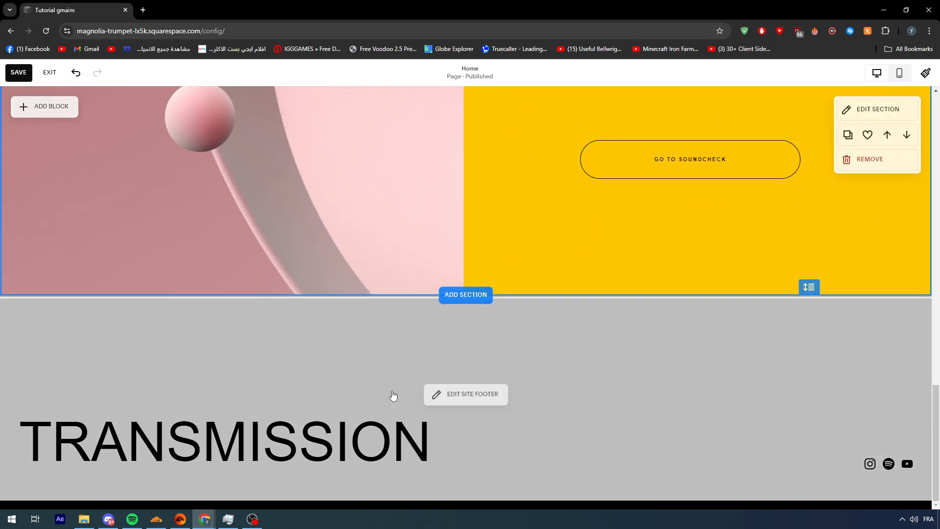
pyautogui.scroll(18, 465, 391)
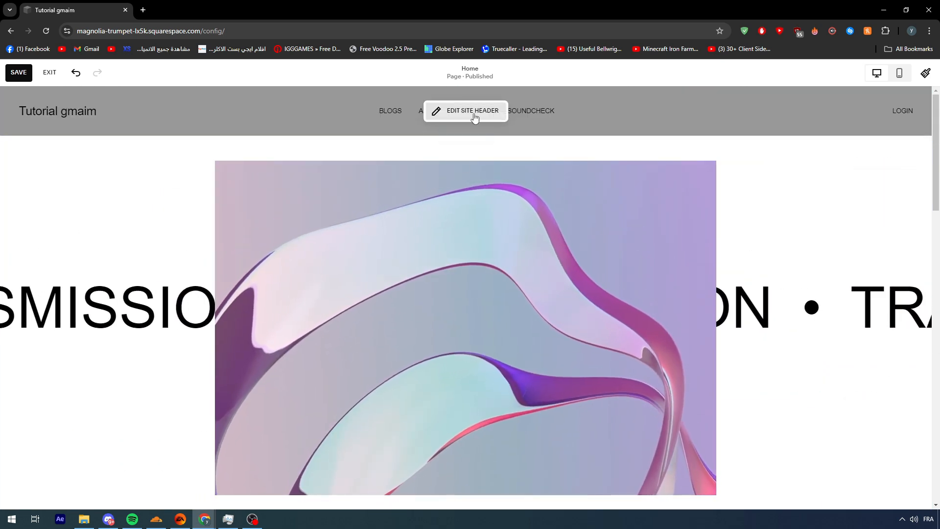
pyautogui.click(473, 116)
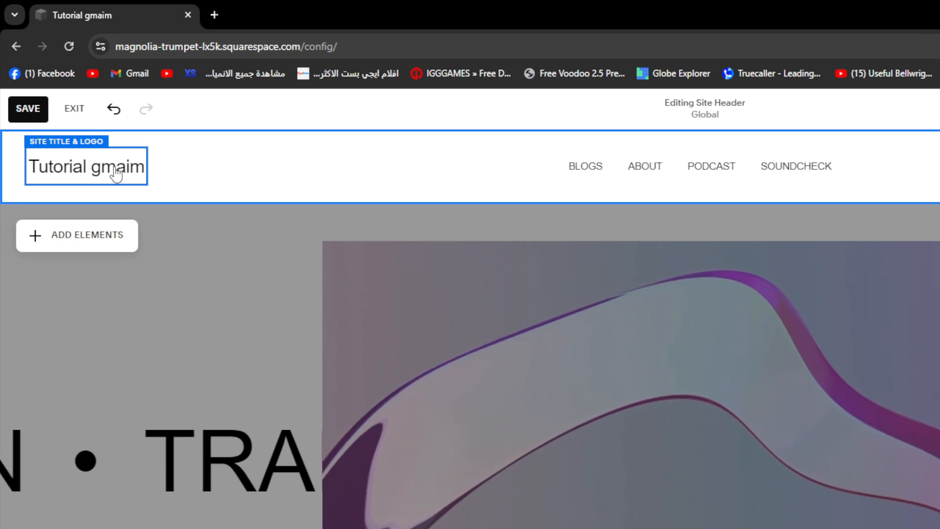
pyautogui.click(116, 174)
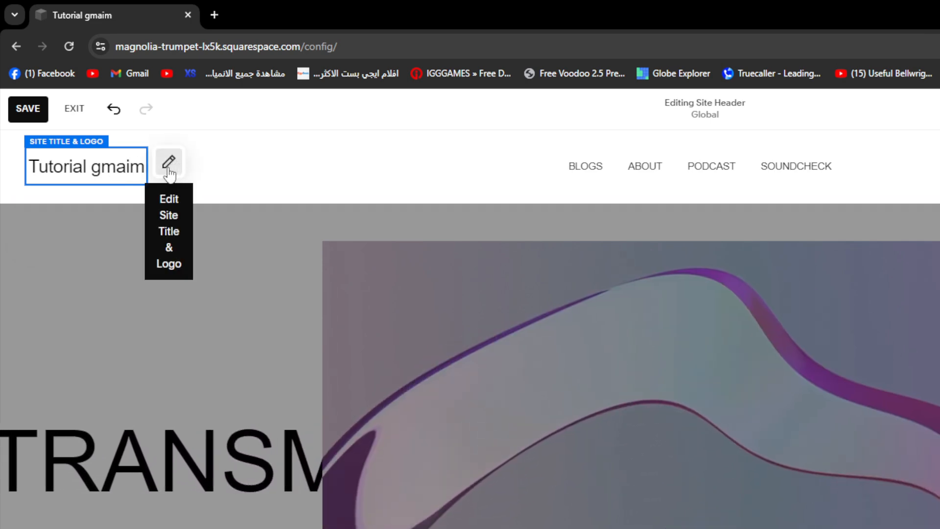
pyautogui.click(170, 163)
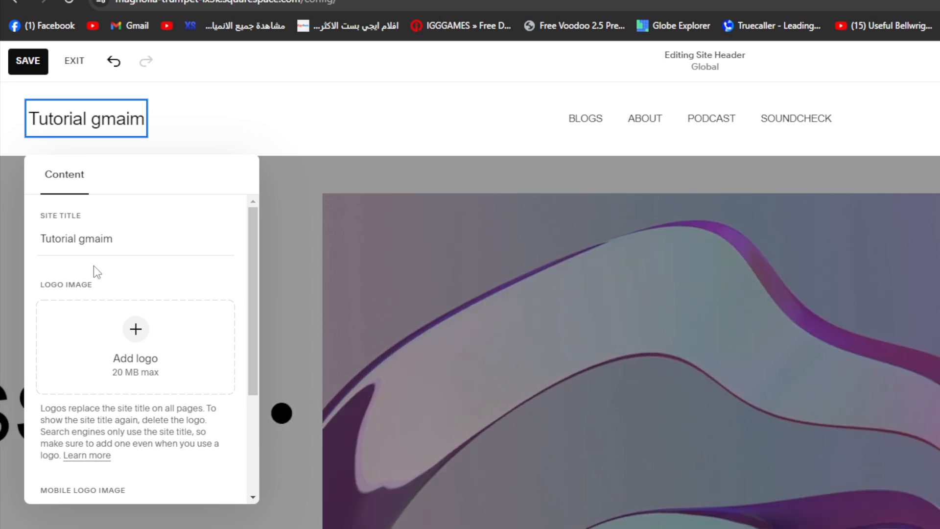
# - Review the site title, logo image and mobile logo options, and return to editing the home page
pyautogui.scroll(-3, 93, 265)
pyautogui.scroll(3, 95, 266)
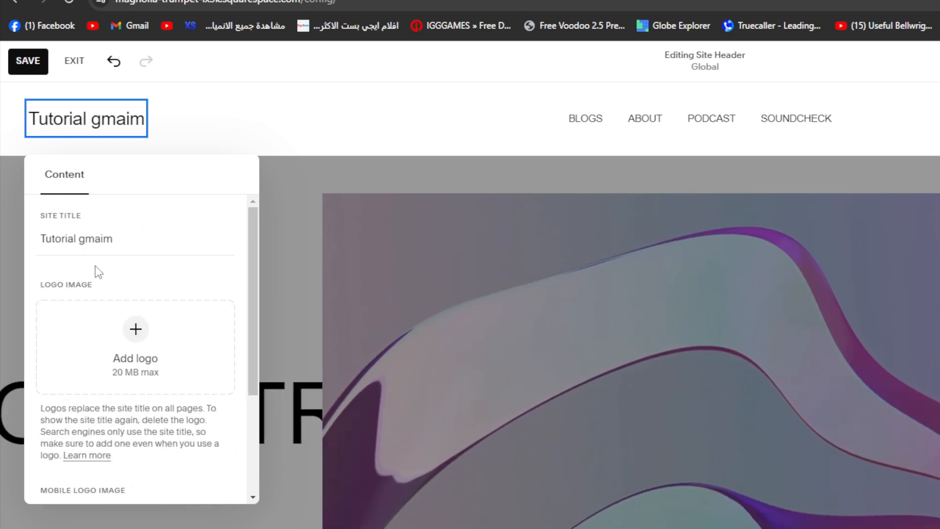
pyautogui.scroll(-3, 95, 265)
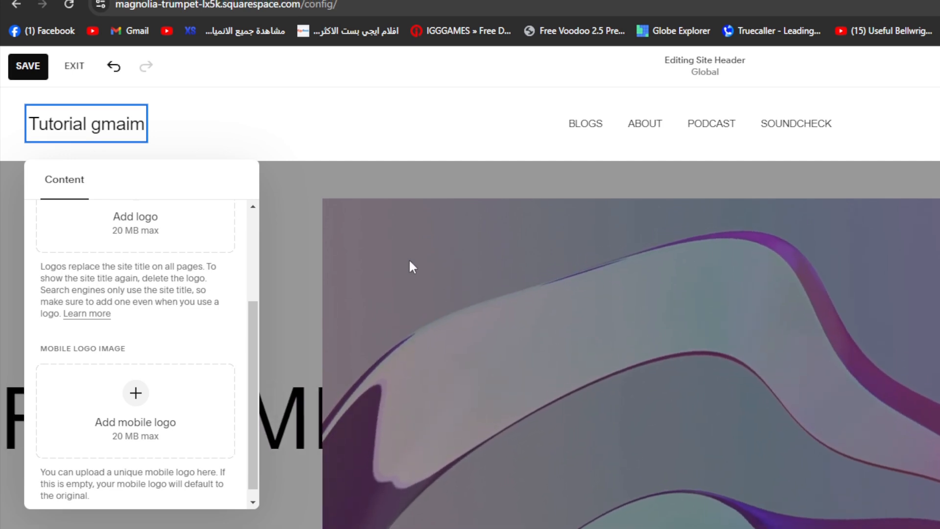
pyautogui.click(412, 263)
pyautogui.click(235, 194)
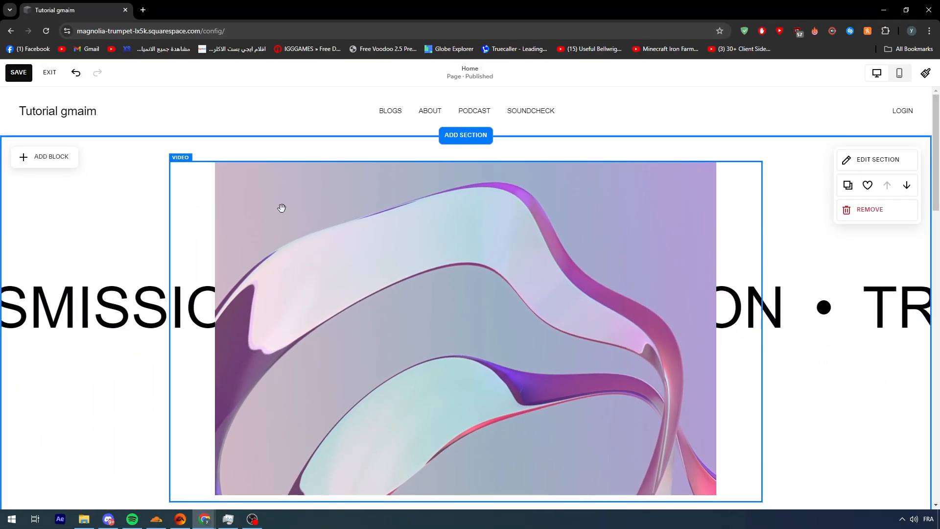
# - Remove the "Latest Episode" section with the podcast button from the home page
pyautogui.scroll(-5, 422, 245)
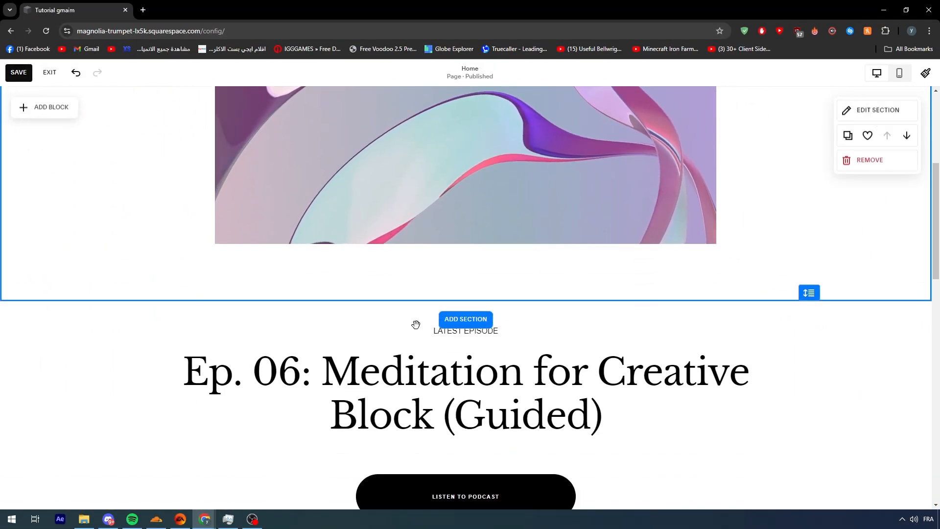
pyautogui.scroll(-2, 415, 324)
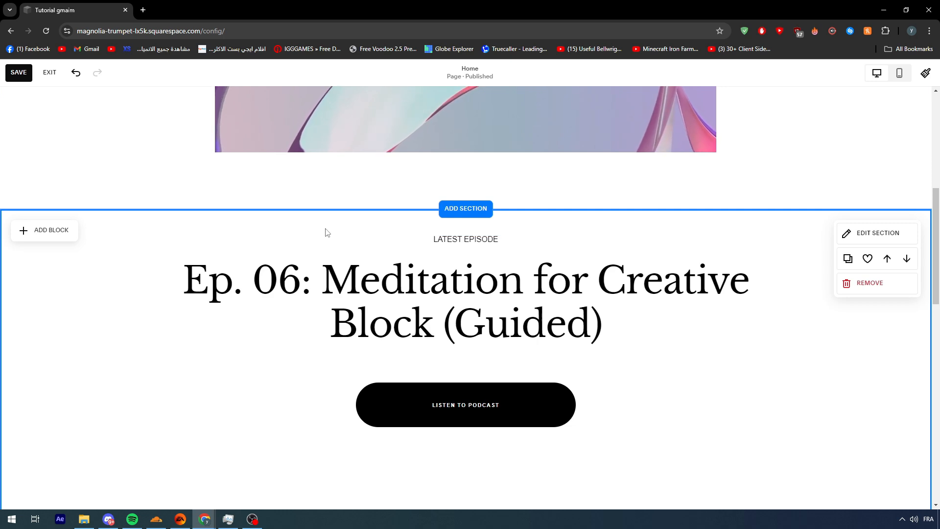
pyautogui.scroll(-5, 109, 245)
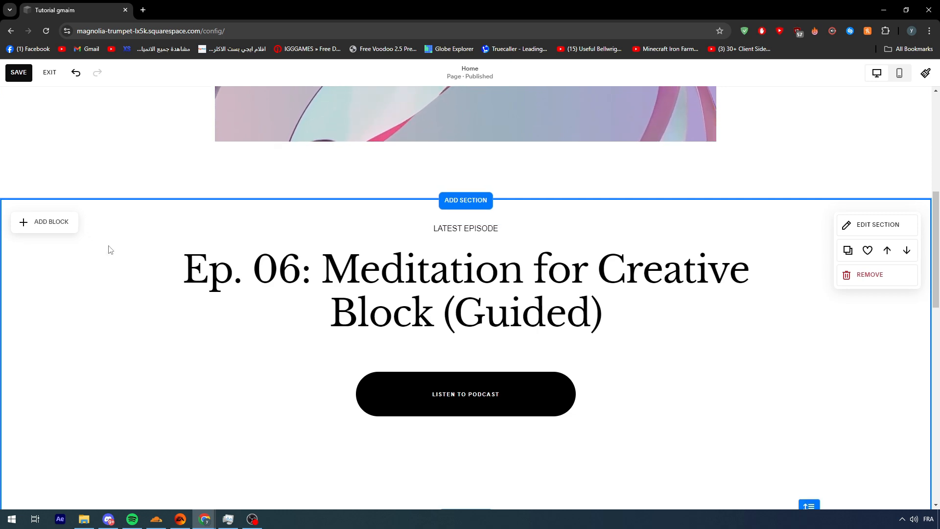
pyautogui.scroll(5, 235, 240)
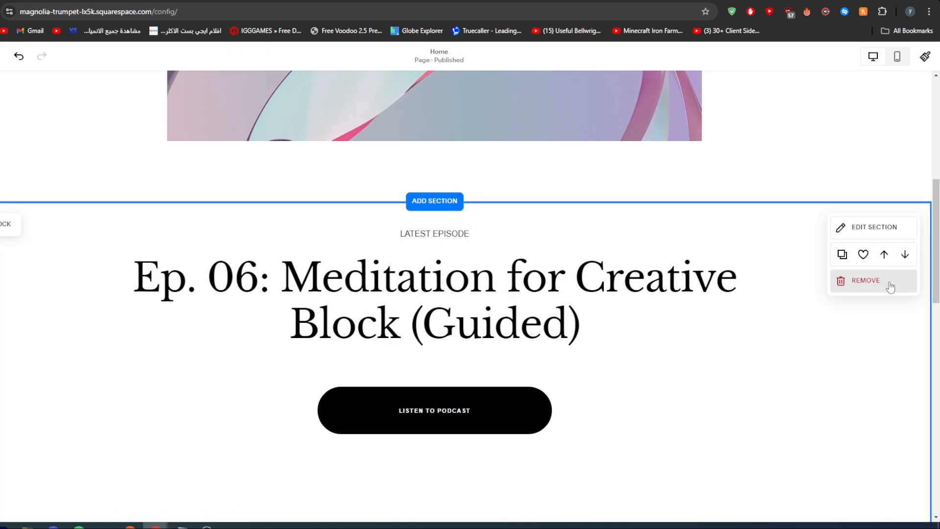
pyautogui.click(893, 288)
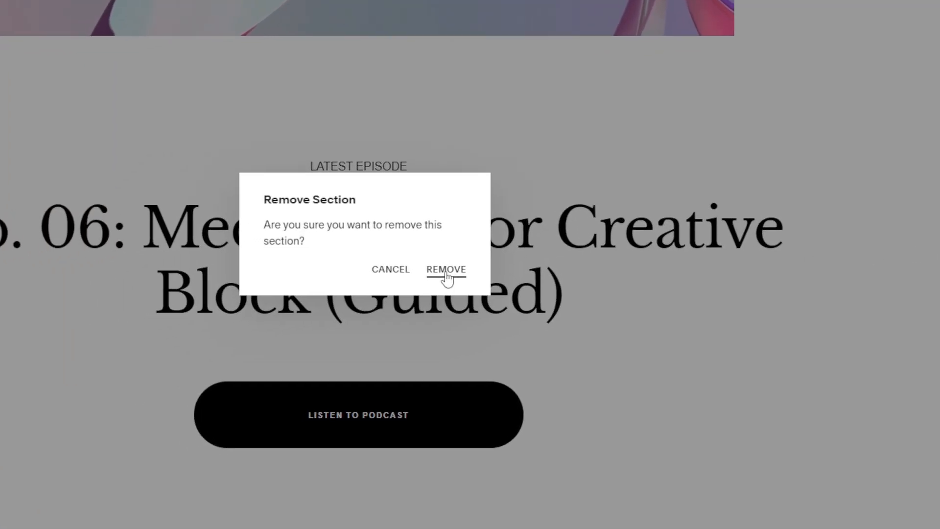
pyautogui.click(313, 299)
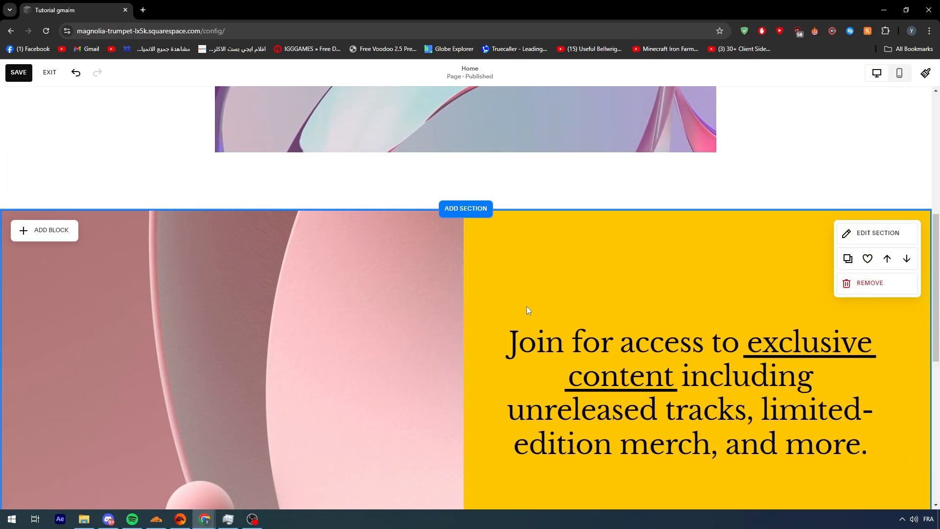
# - Start adding a section between the video section and the yellow "Join for access" section
pyautogui.scroll(7, 573, 269)
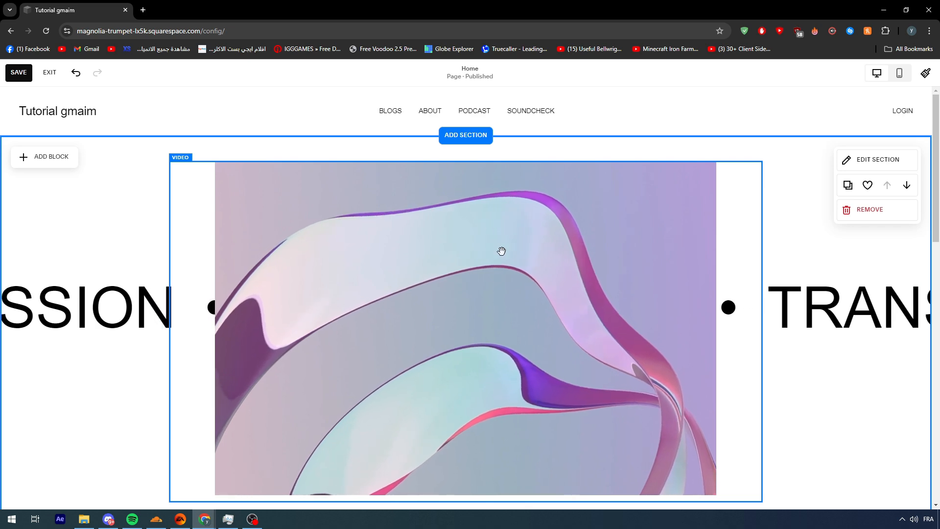
pyautogui.scroll(-6, 499, 249)
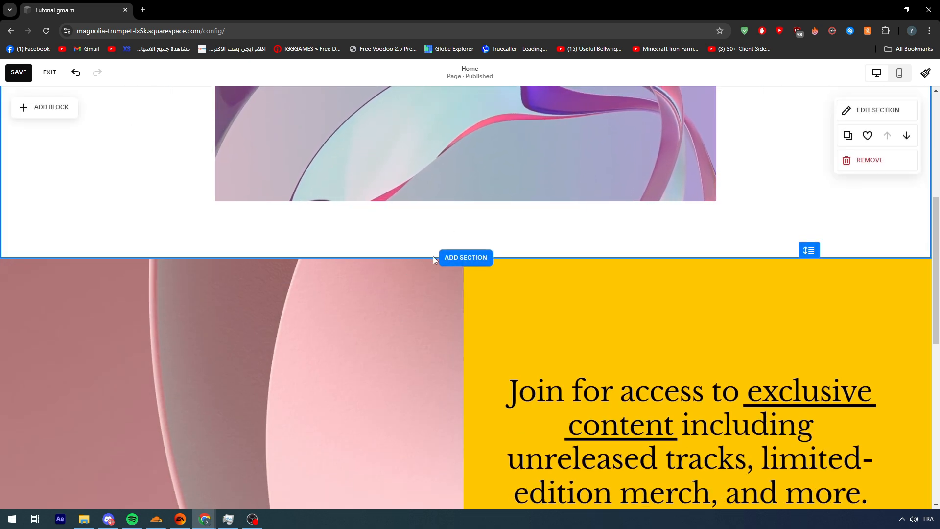
pyautogui.scroll(-1, 526, 290)
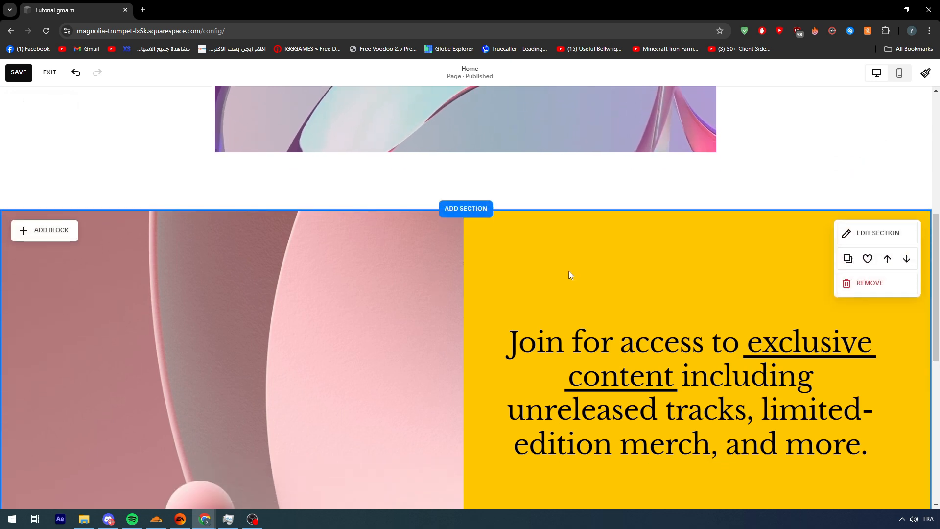
pyautogui.scroll(3, 568, 271)
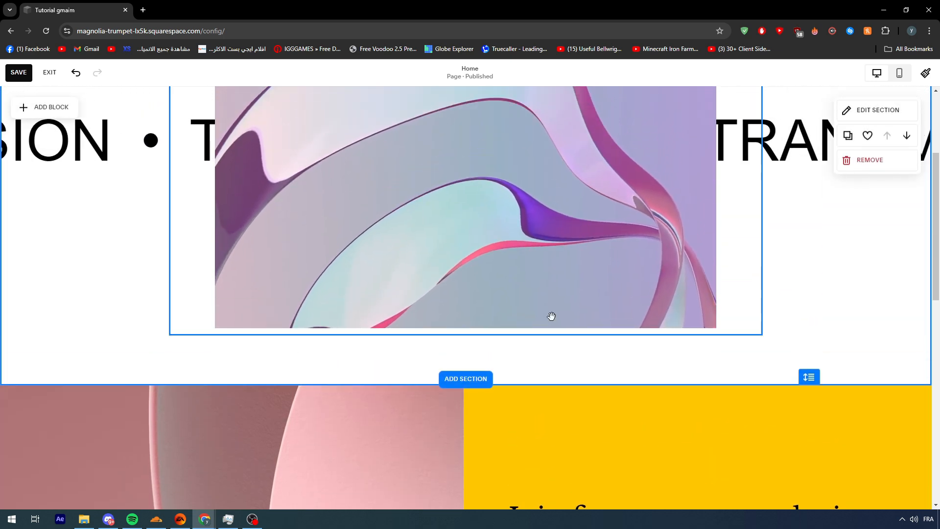
pyautogui.scroll(-2, 552, 315)
pyautogui.scroll(-5, 473, 163)
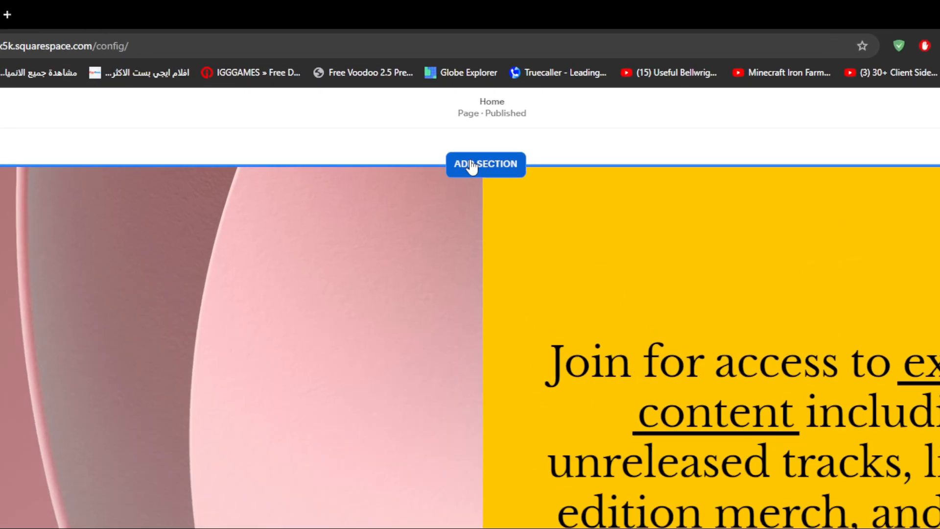
pyautogui.click(456, 111)
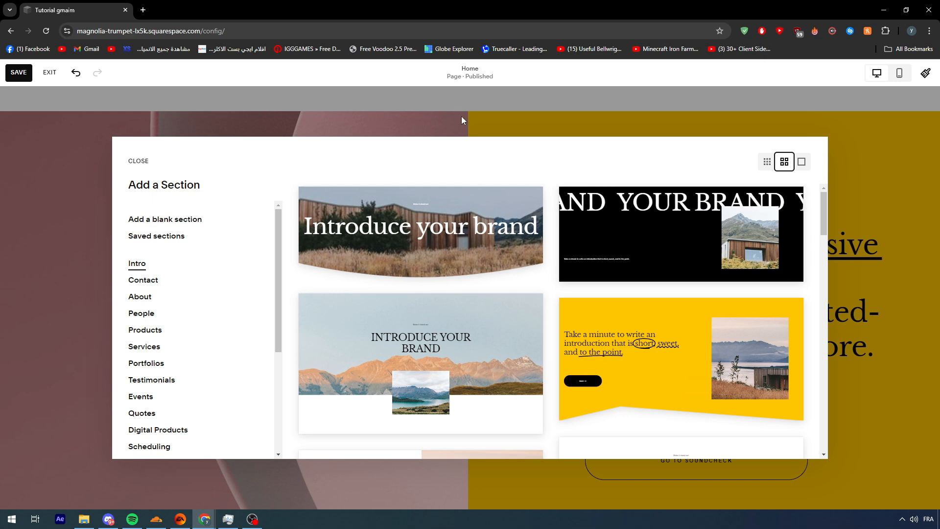
# - Look through the section categories and examine the templates in the About category
pyautogui.scroll(-2, 189, 262)
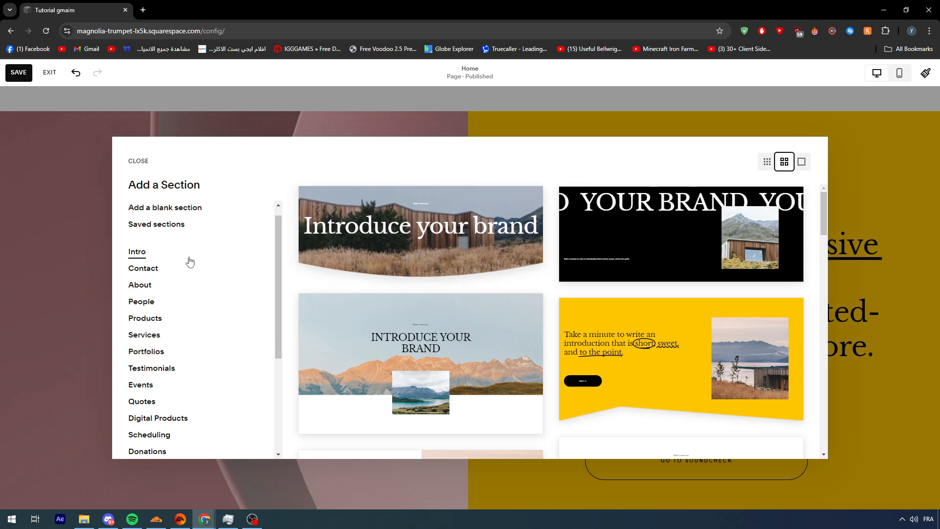
pyautogui.scroll(1, 184, 254)
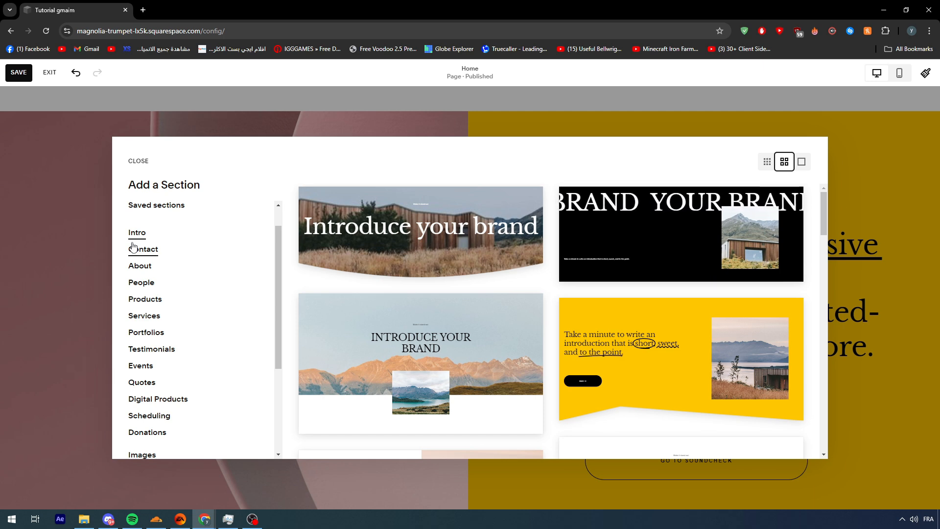
pyautogui.scroll(1, 179, 248)
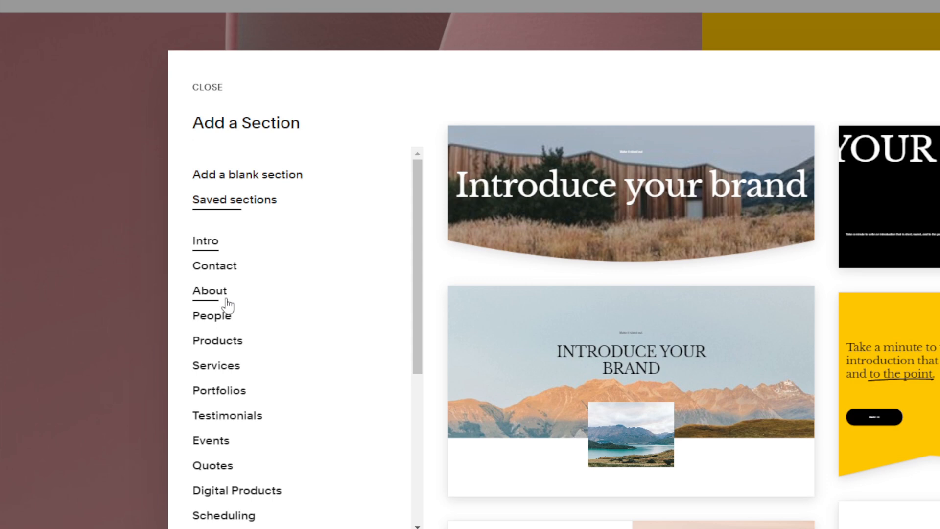
pyautogui.click(215, 343)
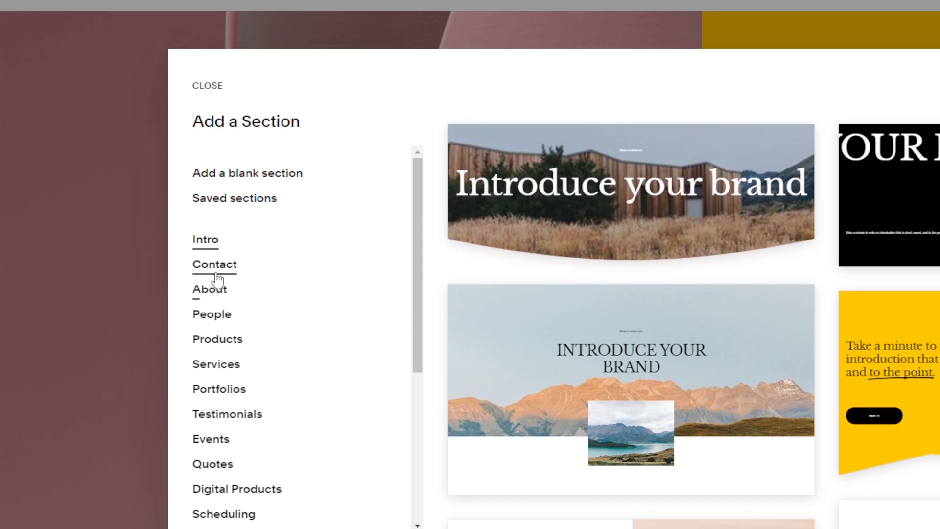
pyautogui.click(215, 278)
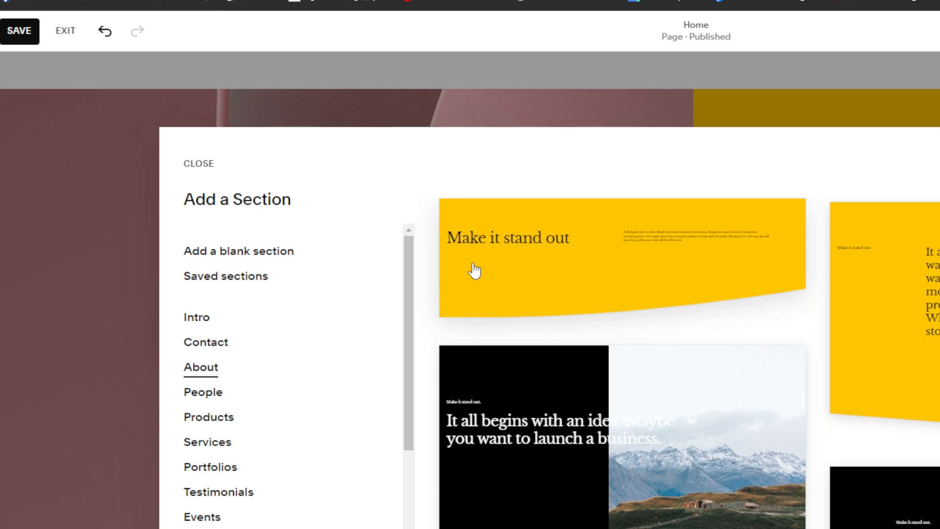
pyautogui.scroll(-15, 474, 269)
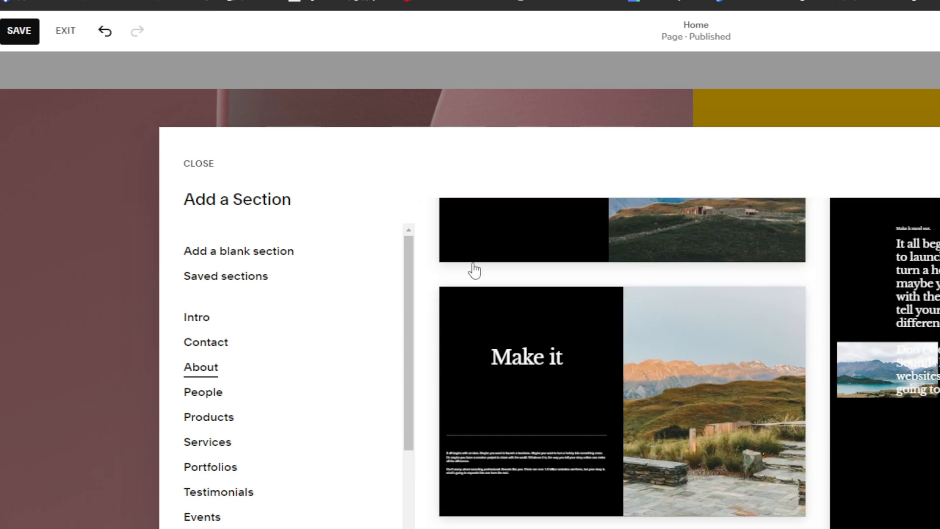
pyautogui.scroll(6, 490, 298)
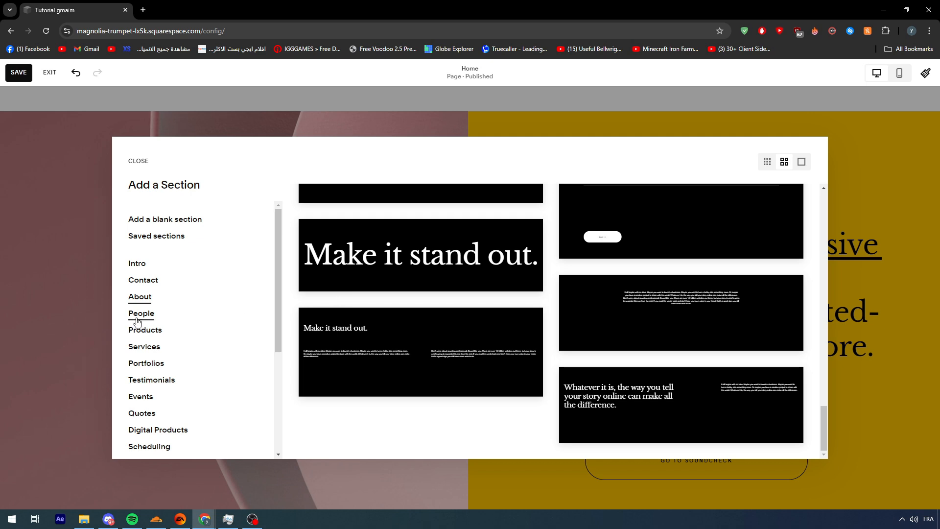
# - Examine the team layouts offered in the People category of section templates
pyautogui.click(138, 320)
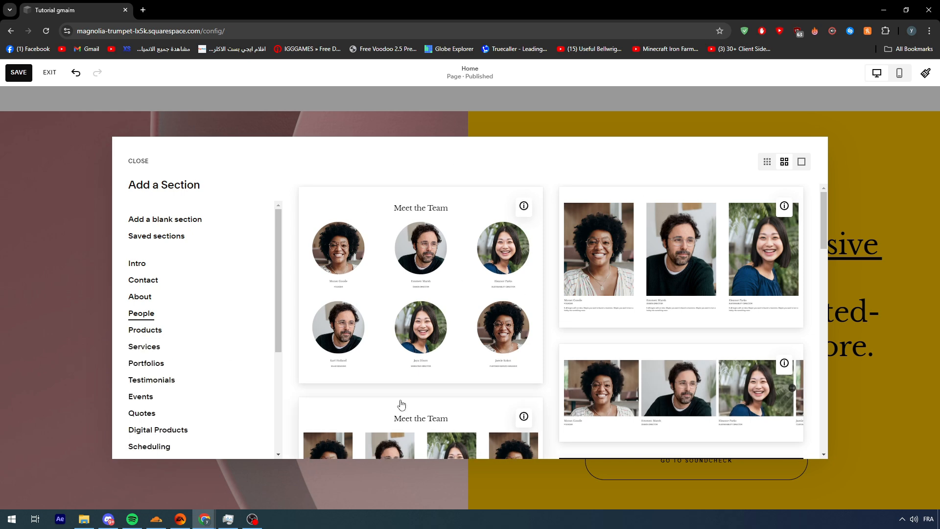
pyautogui.scroll(-15, 401, 404)
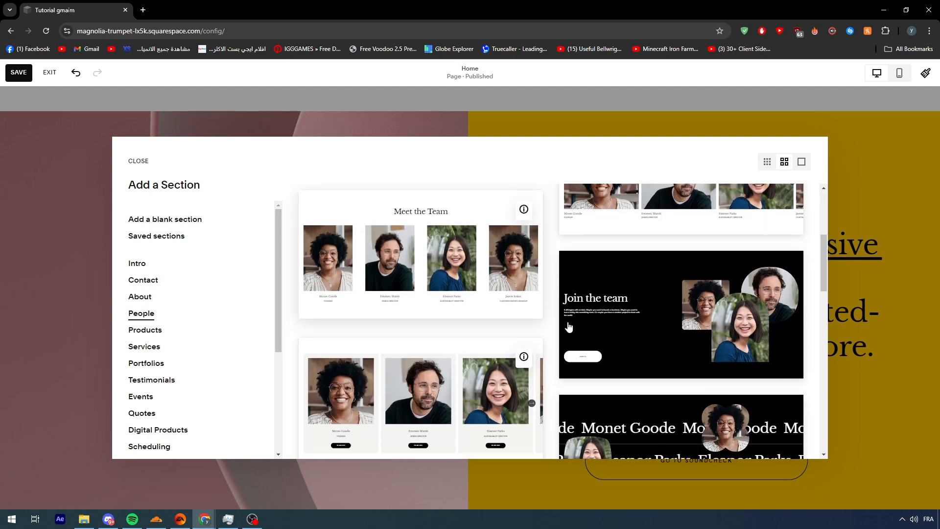
pyautogui.scroll(-5, 583, 317)
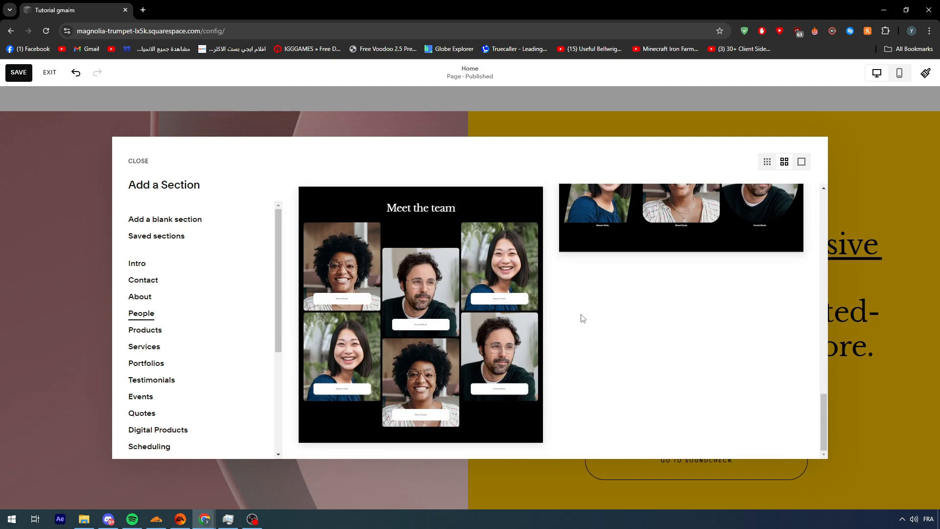
pyautogui.scroll(6, 579, 317)
pyautogui.scroll(10, 558, 321)
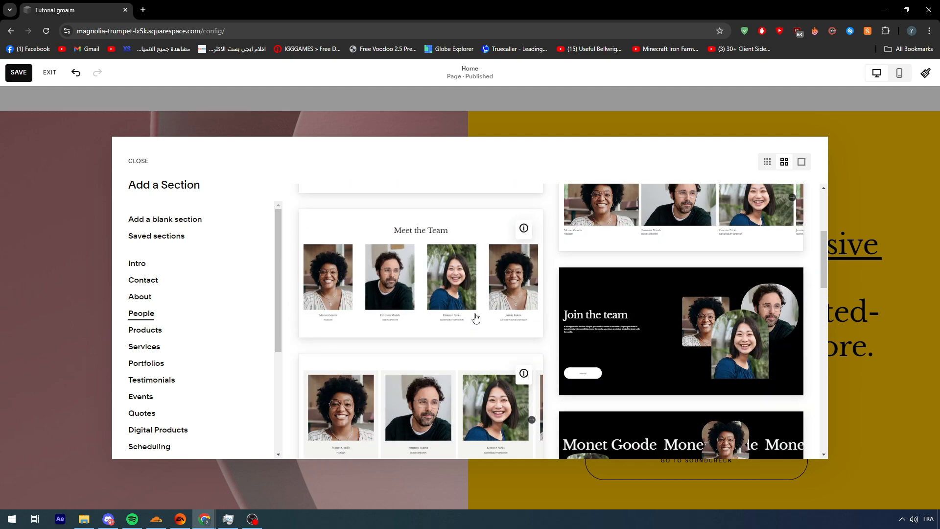
# - Examine the section templates offered in the Products category
pyautogui.click(147, 329)
pyautogui.scroll(-5, 372, 304)
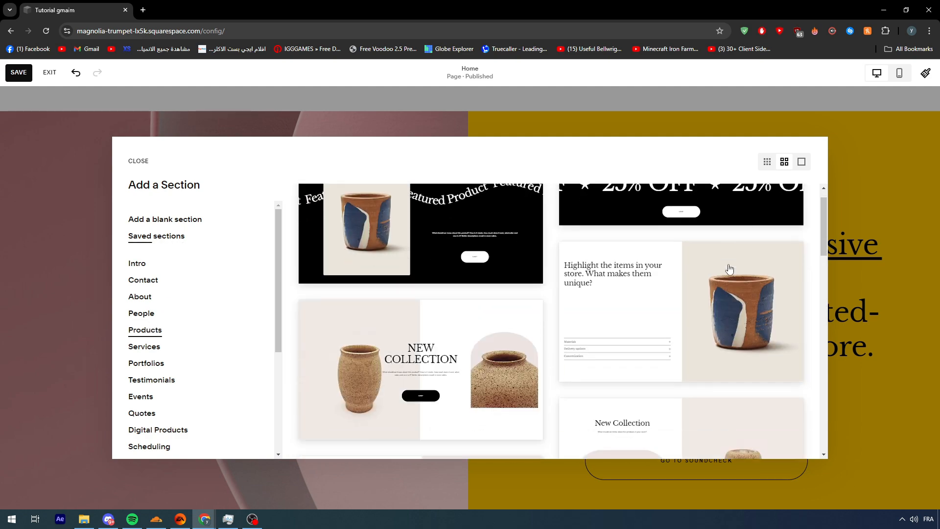
pyautogui.scroll(6, 382, 335)
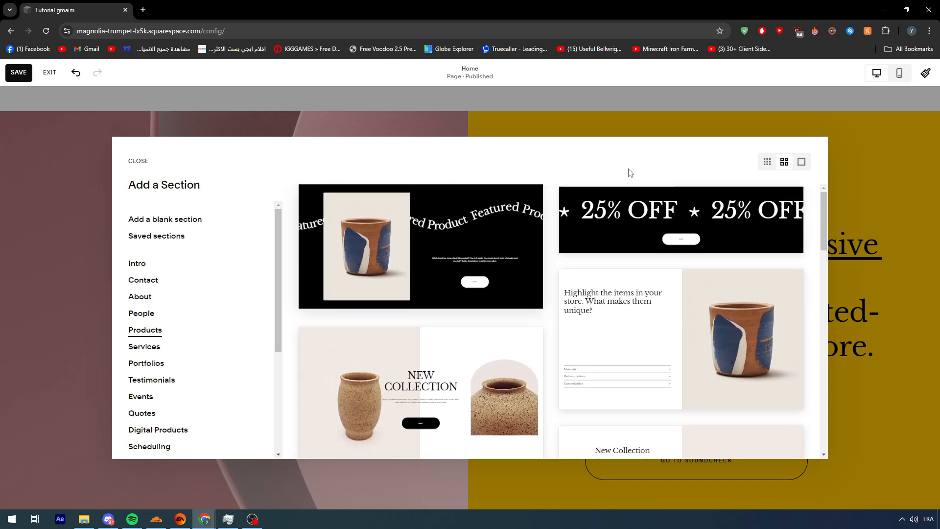
pyautogui.scroll(-4, 728, 300)
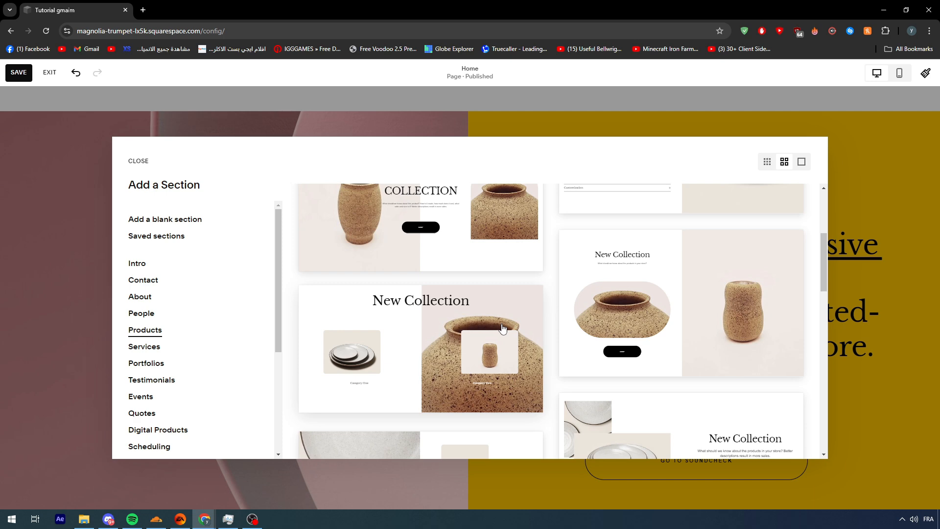
pyautogui.scroll(4, 746, 339)
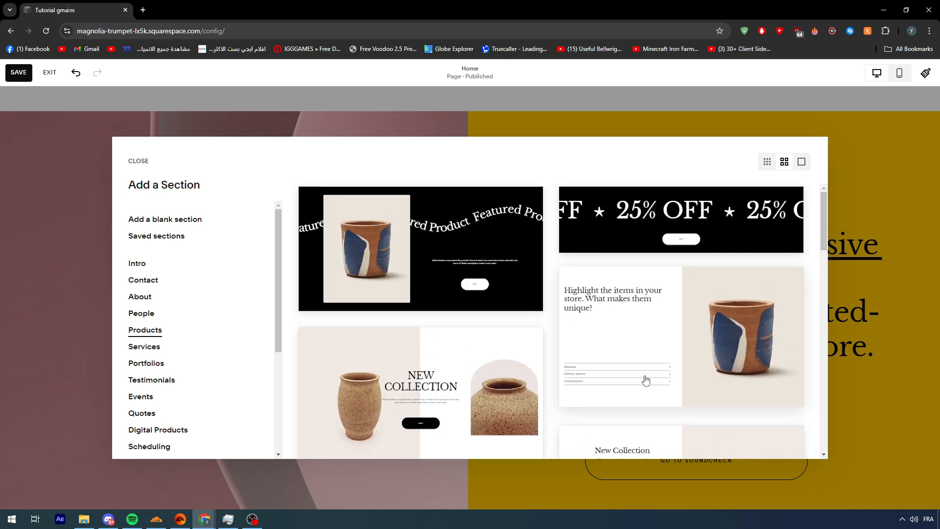
# - Add the Products section template with the "Highlight the items in your store" heading and the painted cup image
pyautogui.click(738, 373)
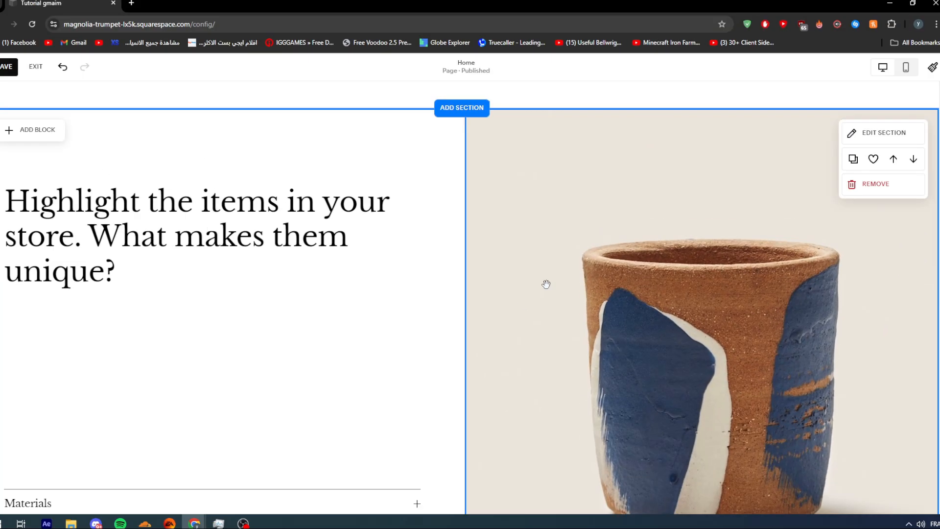
pyautogui.scroll(-4, 548, 280)
pyautogui.scroll(1, 554, 279)
pyautogui.scroll(-2, 644, 139)
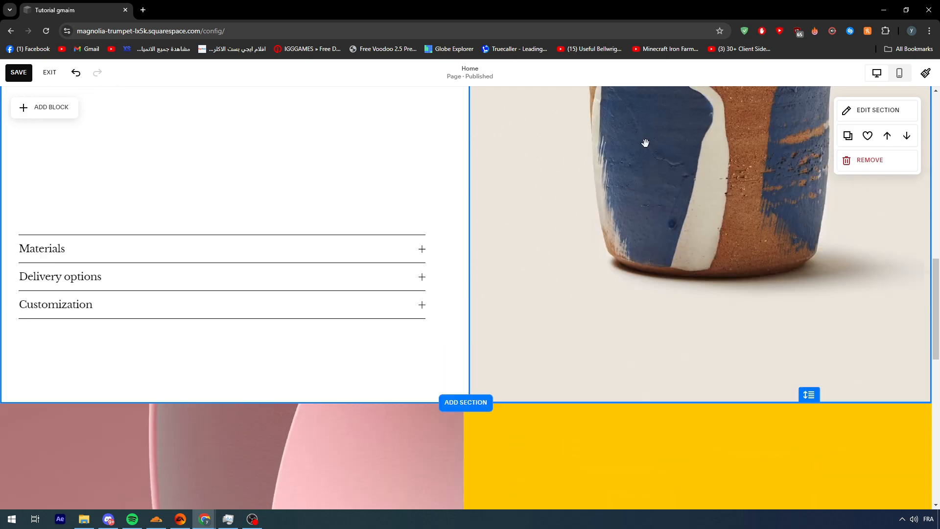
pyautogui.scroll(3, 644, 143)
# - Reduce the browser zoom by two levels and look over the new product section
pyautogui.click(929, 31)
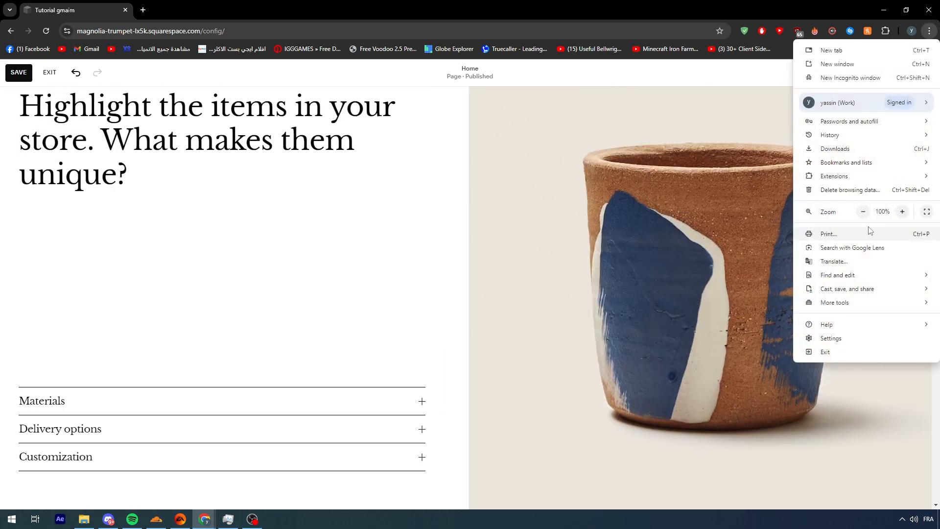
pyautogui.click(863, 211)
pyautogui.click(865, 212)
pyautogui.click(539, 81)
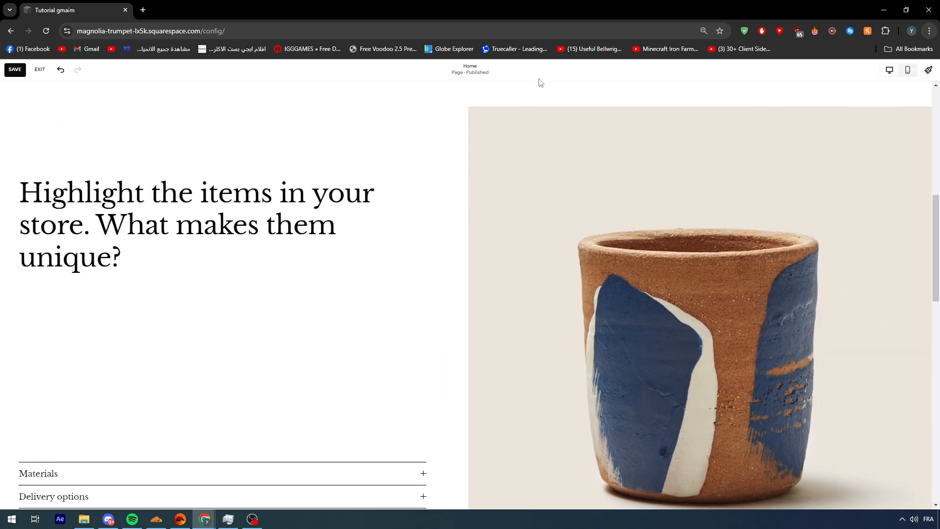
pyautogui.scroll(-2, 535, 240)
pyautogui.scroll(-1, 535, 240)
pyautogui.scroll(3, 535, 241)
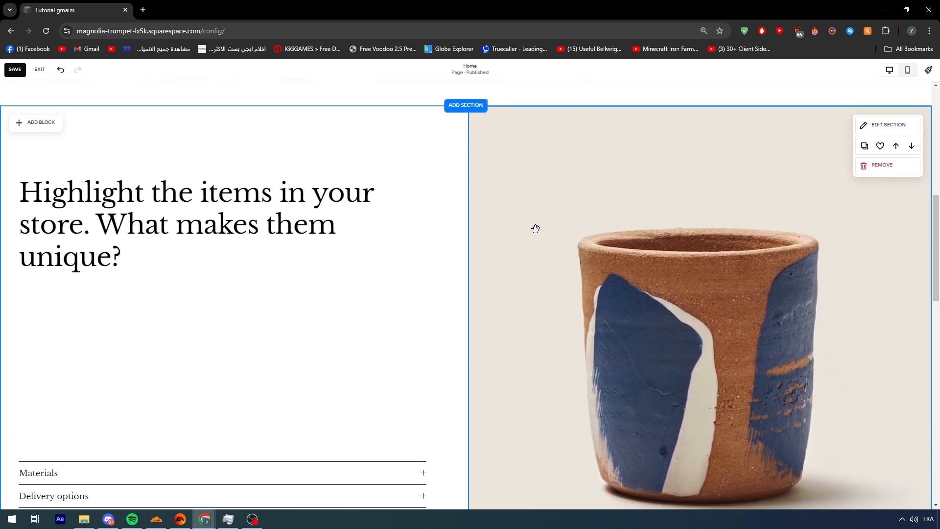
pyautogui.scroll(-1, 536, 241)
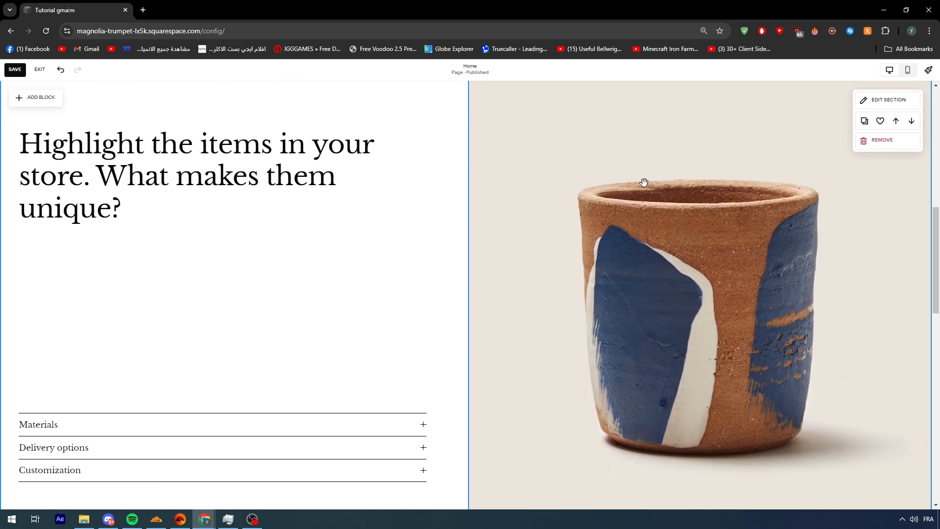
# - Open the content settings of the cup image block and reposition the settings window over the image
pyautogui.click(581, 242)
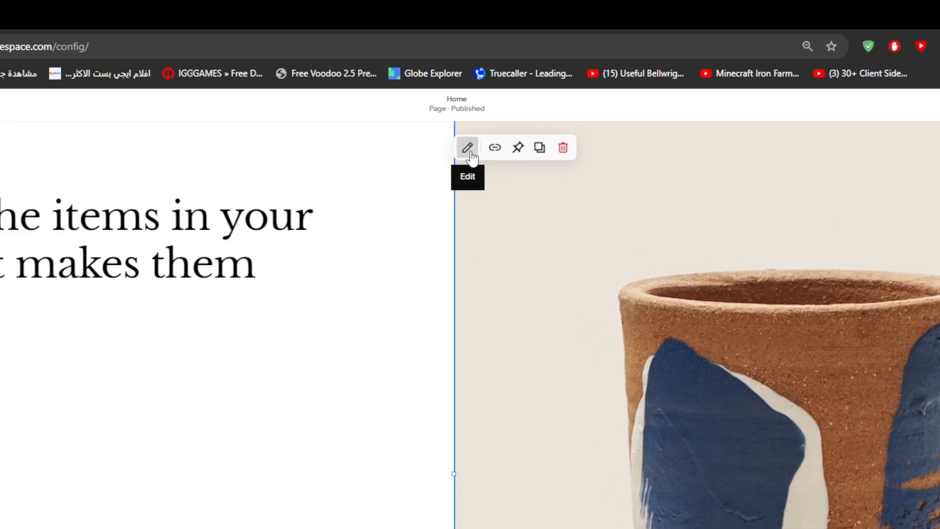
pyautogui.click(478, 99)
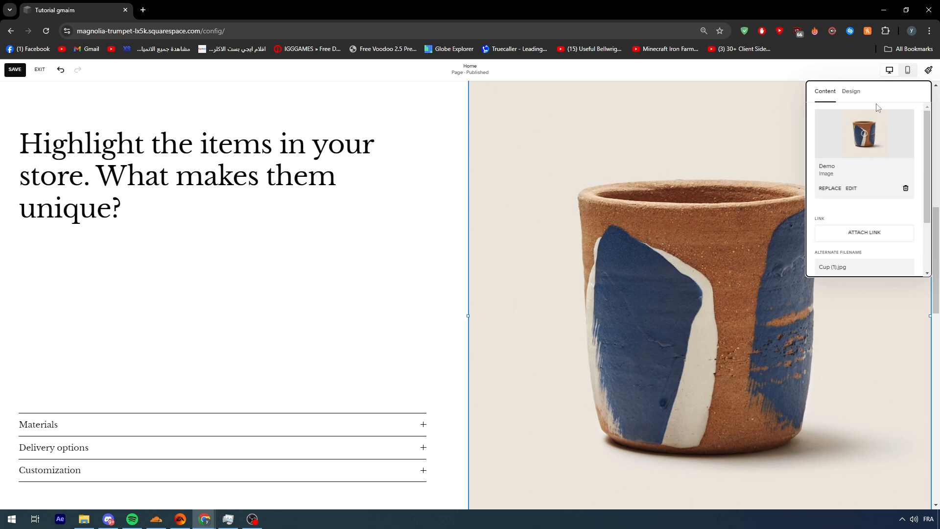
pyautogui.moveTo(905, 100); pyautogui.dragTo(575, 160)
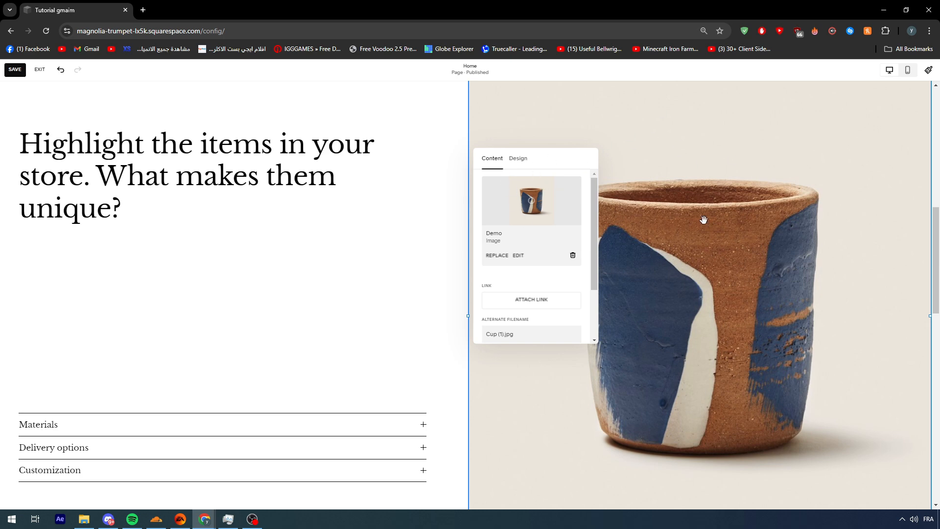
pyautogui.scroll(3, 858, 195)
pyautogui.scroll(-4, 858, 196)
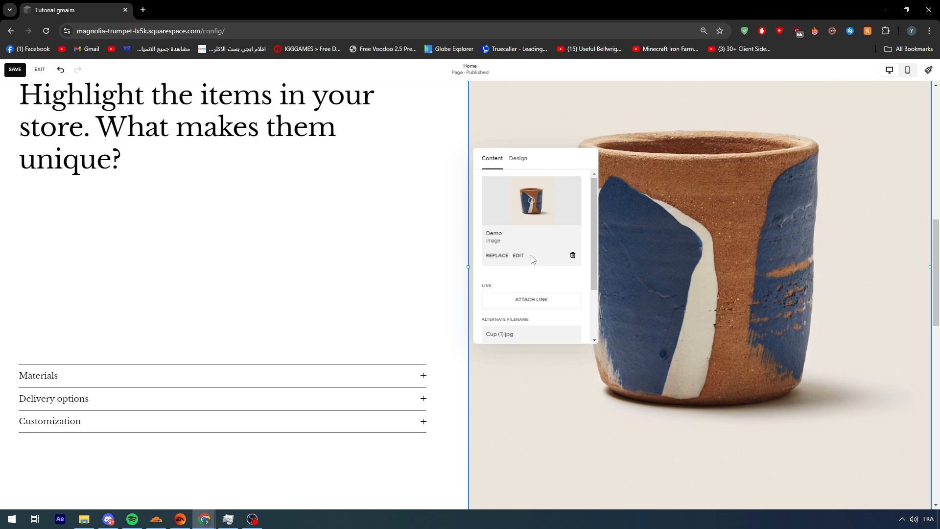
pyautogui.moveTo(561, 164); pyautogui.dragTo(664, 138)
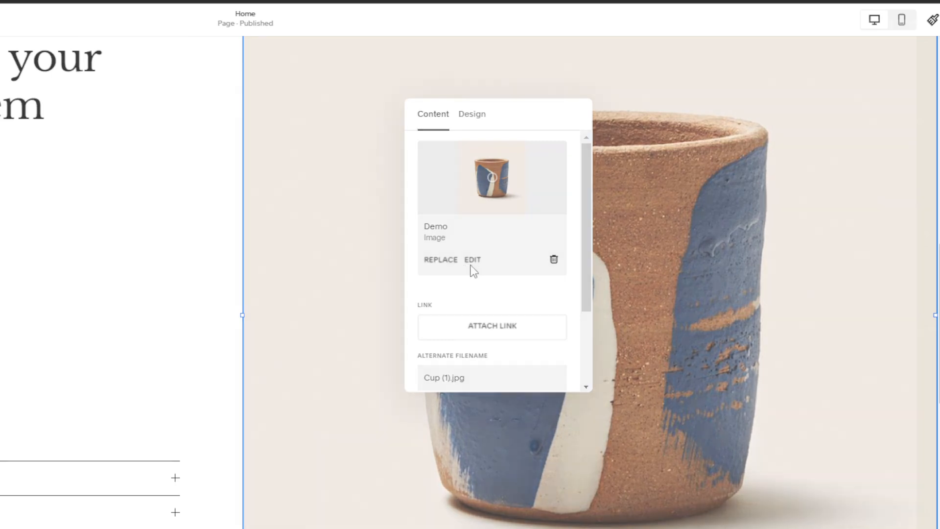
# - Try brightness 100, contrast 29 and saturation -1 on the cup image in the image editor, and discard the adjustments
pyautogui.click(620, 231)
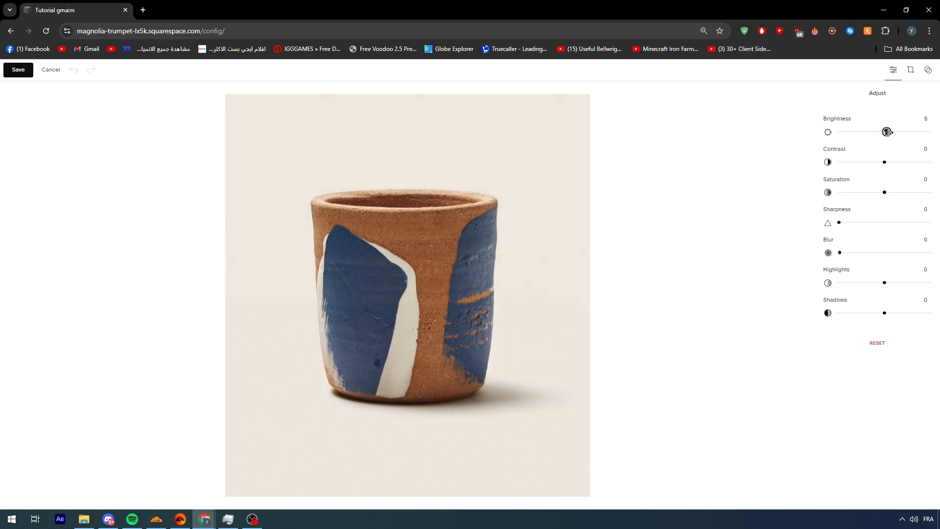
pyautogui.moveTo(887, 132); pyautogui.dragTo(936, 147)
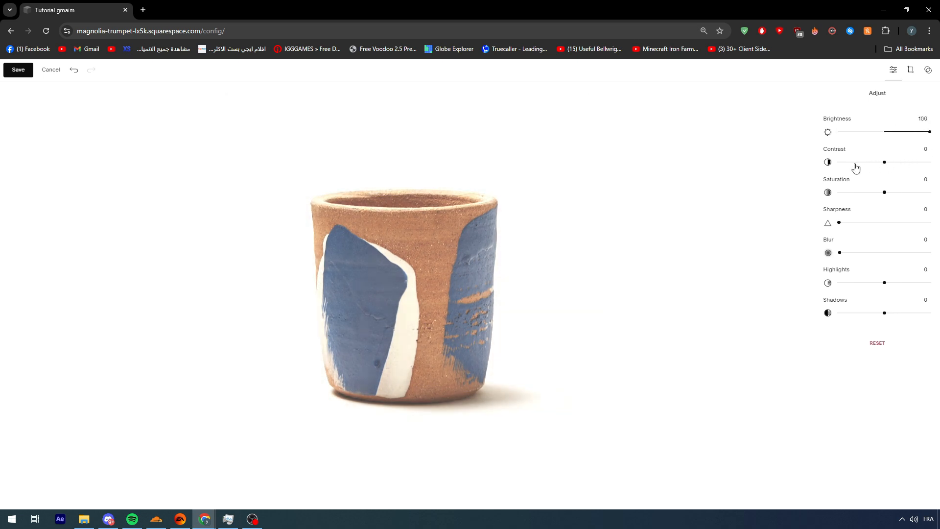
pyautogui.moveTo(855, 168); pyautogui.dragTo(937, 181)
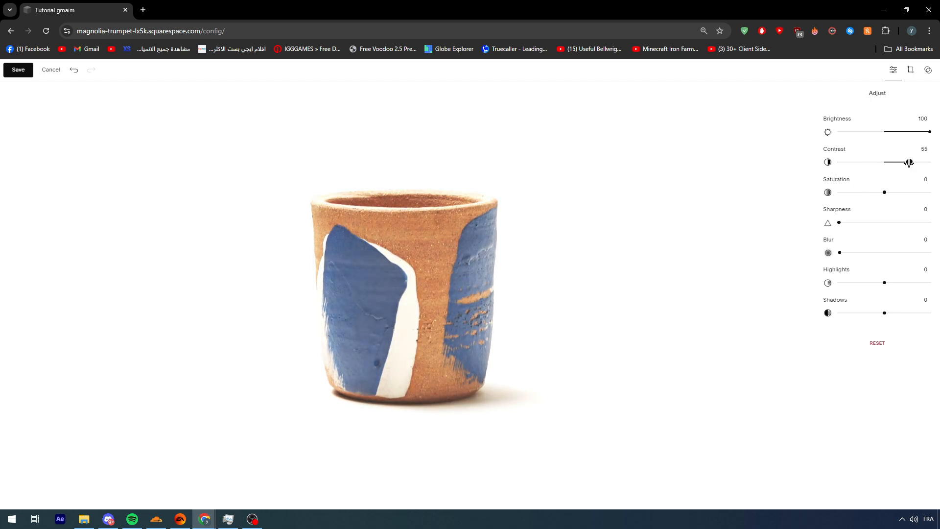
pyautogui.moveTo(885, 190)
pyautogui.mouseDown()
pyautogui.moveTo(924, 191)
pyautogui.moveTo(883, 192)
pyautogui.mouseUp()
pyautogui.click(52, 70)
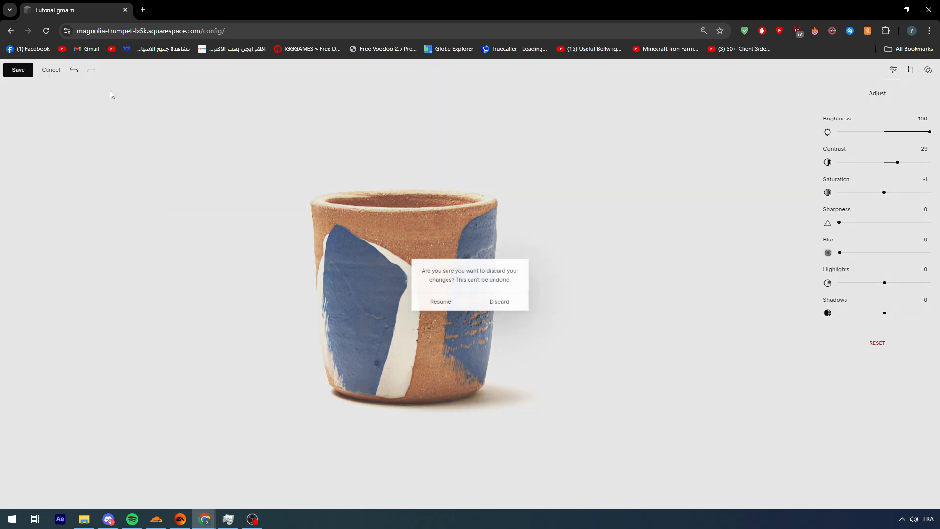
pyautogui.click(498, 302)
pyautogui.click(413, 283)
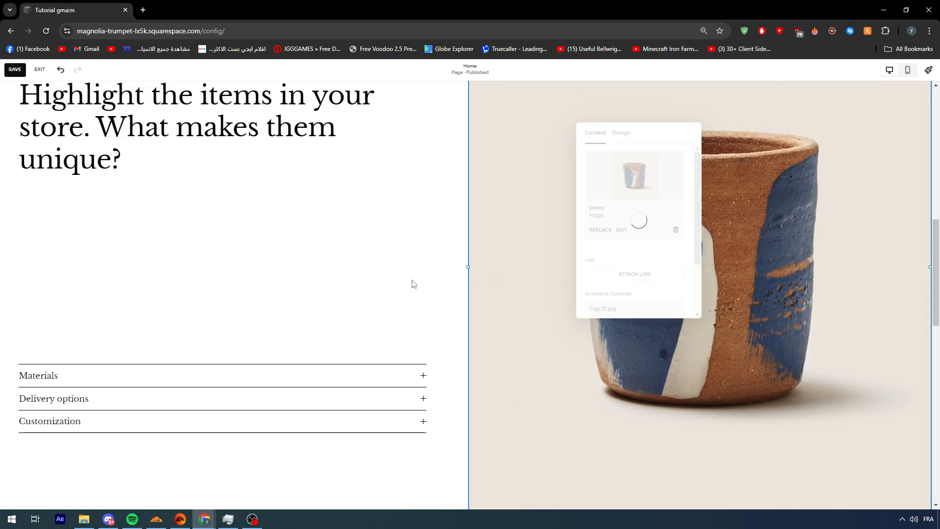
# - Reopen the cup image block's settings to view its content options, and close them
pyautogui.scroll(2, 411, 279)
pyautogui.scroll(-1, 421, 267)
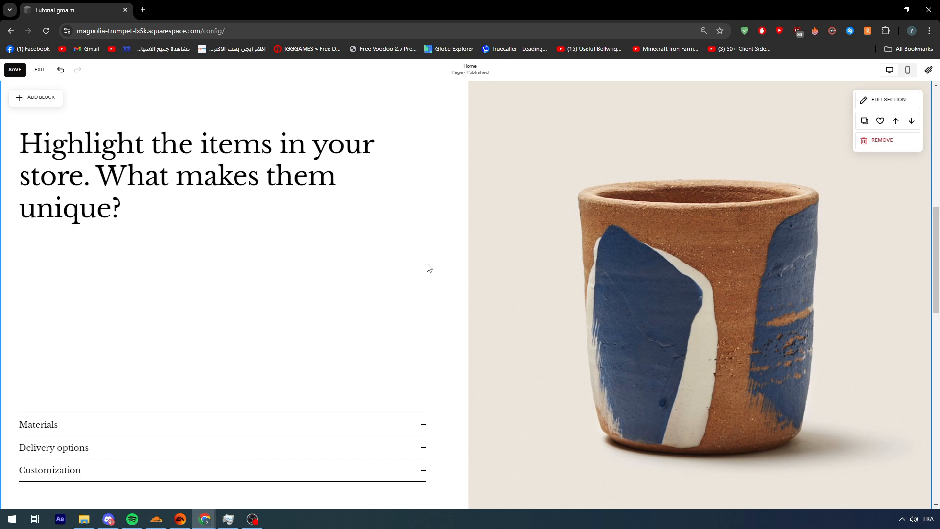
pyautogui.click(543, 255)
pyautogui.scroll(4, 549, 210)
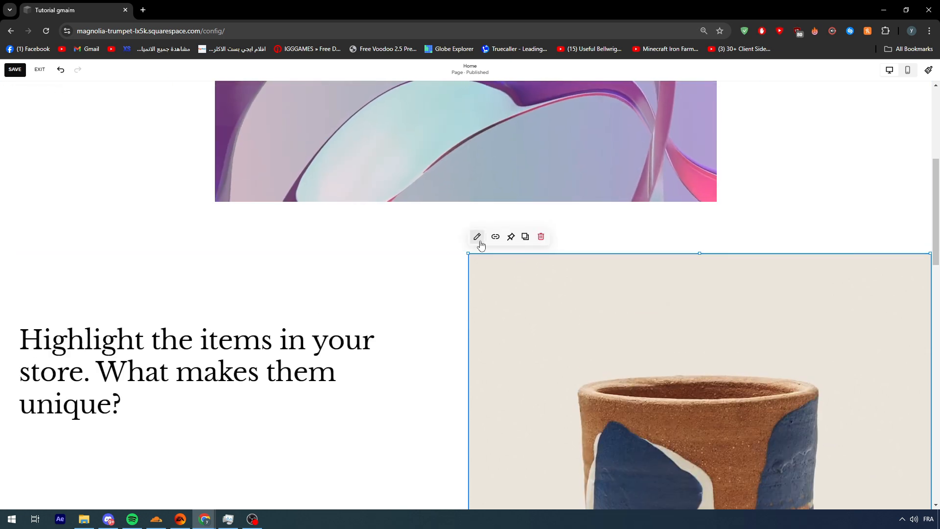
pyautogui.click(478, 239)
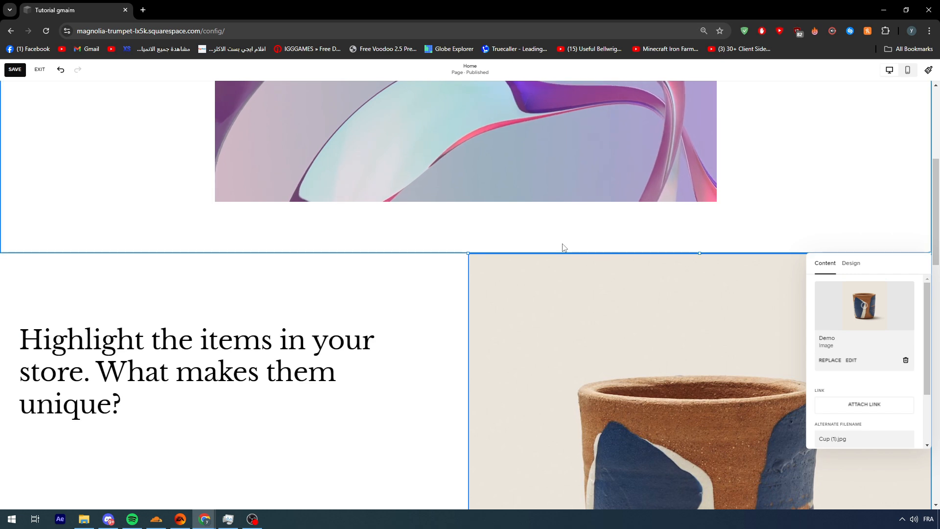
pyautogui.click(552, 328)
pyautogui.click(525, 281)
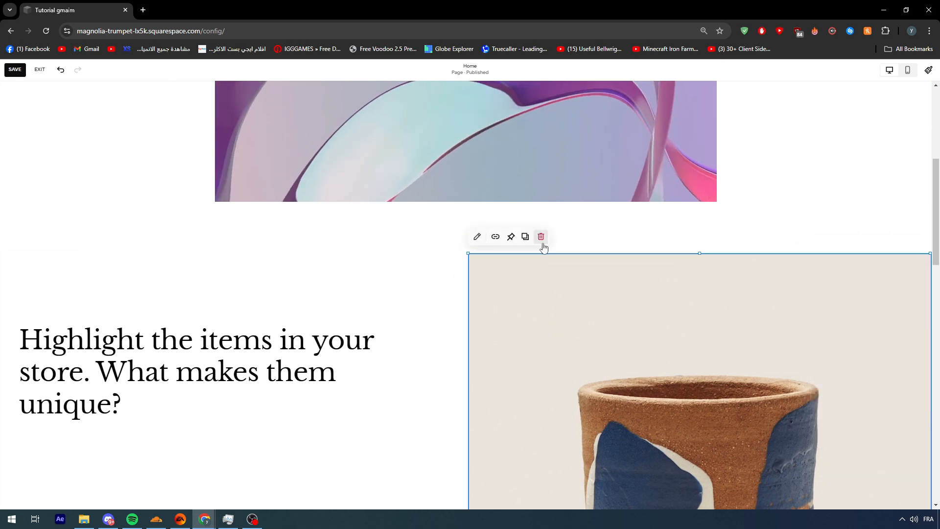
# - Exit the Home page editor without saving the changes and go to the website's Pages
pyautogui.click(39, 69)
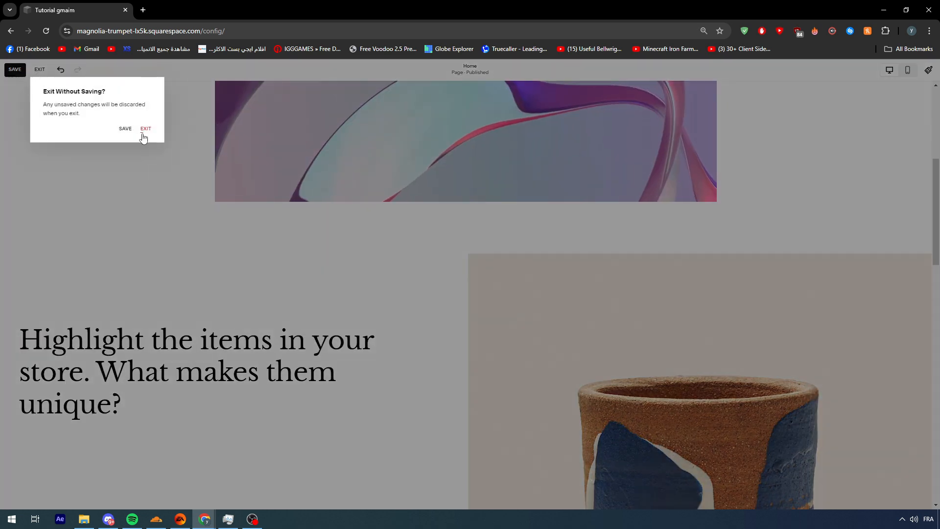
pyautogui.click(146, 129)
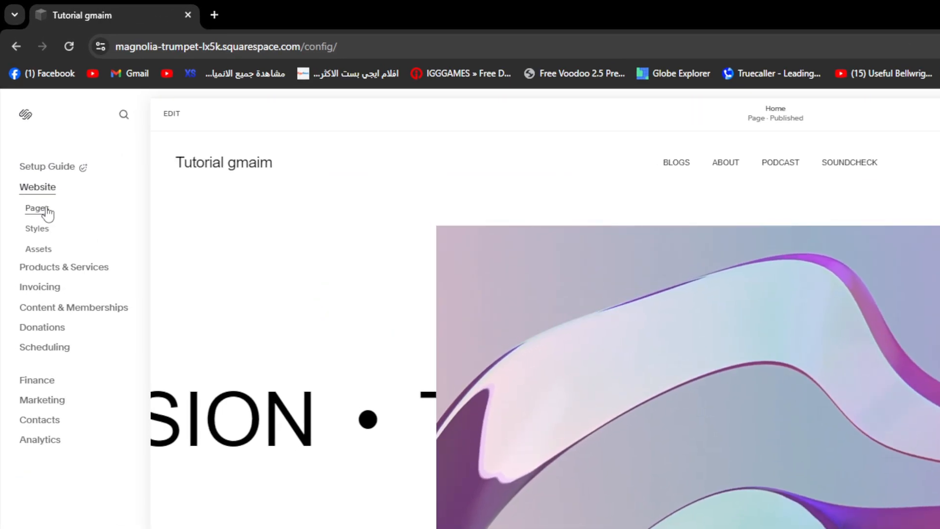
pyautogui.click(34, 140)
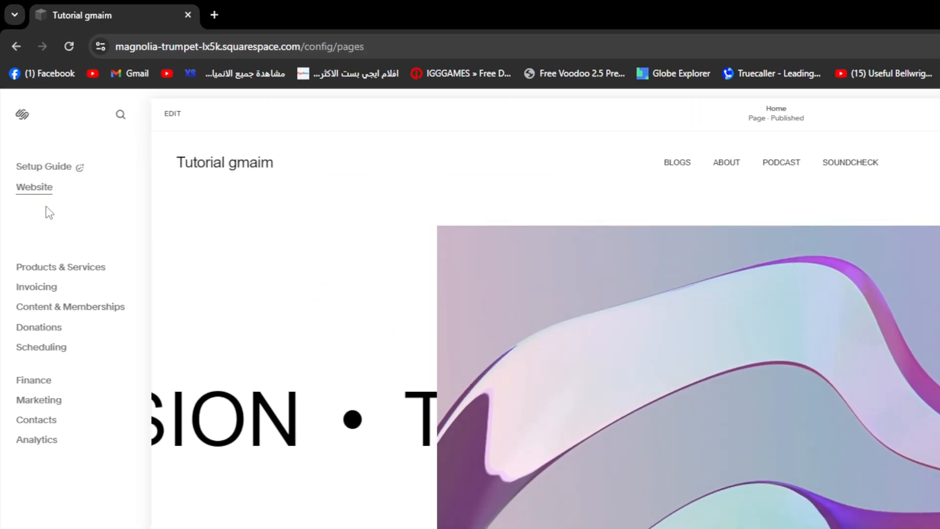